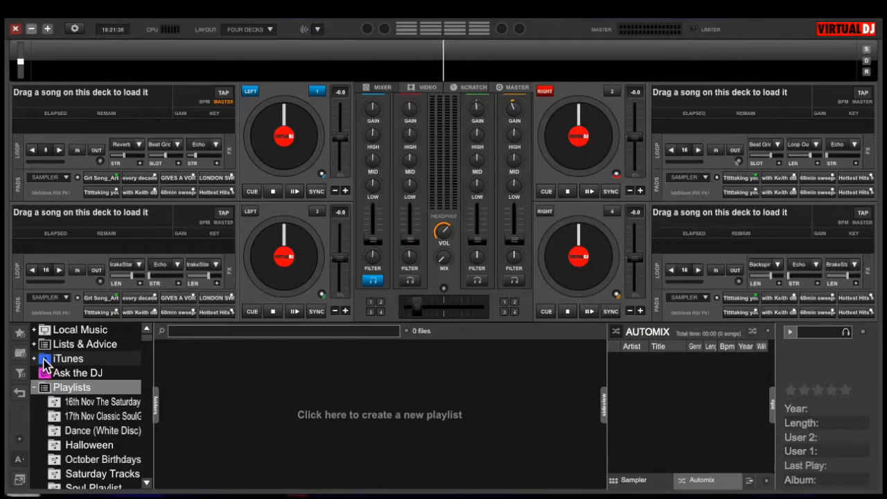
Expand the iTunes folder and look through the playlists it contains
left_click(45, 363)
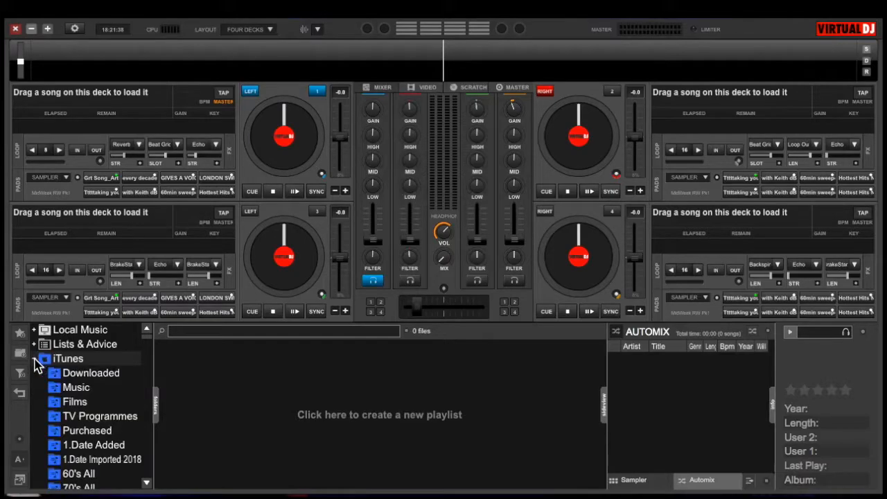
scroll(128, 410, "down", 5)
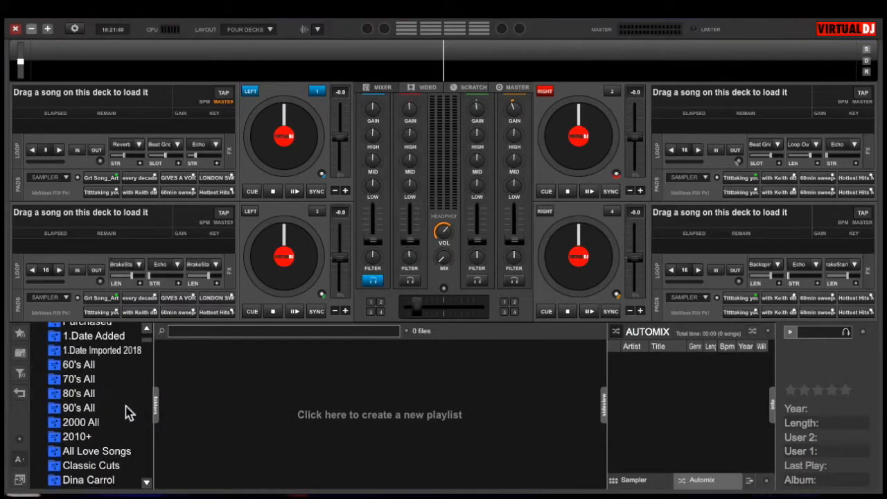
mouse_move(323, 493)
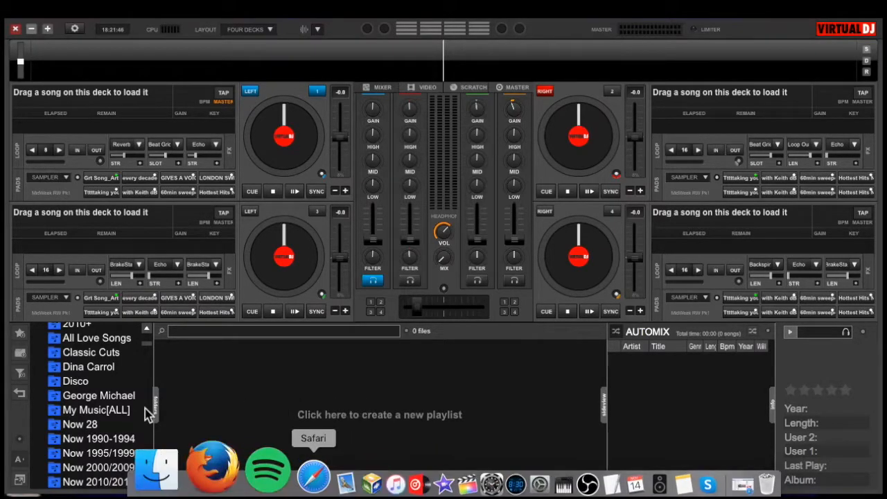
scroll(80, 382, "up", 5)
scroll(84, 385, "up", 2)
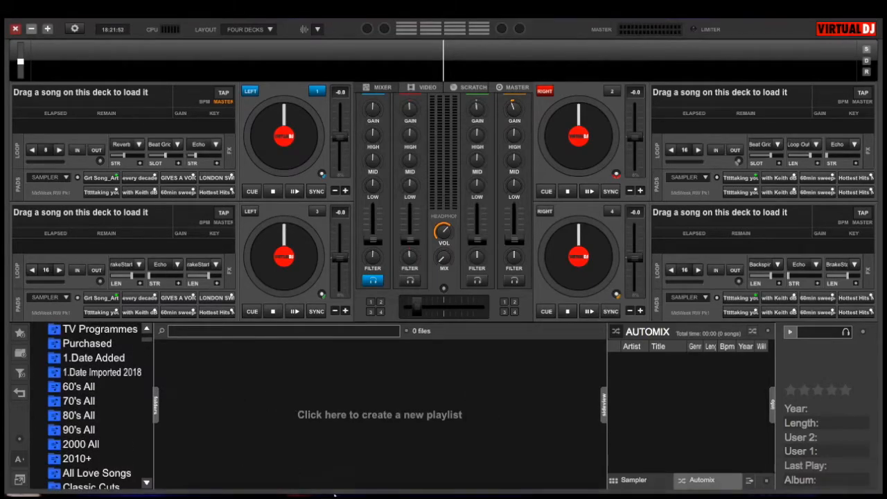
mouse_move(331, 472)
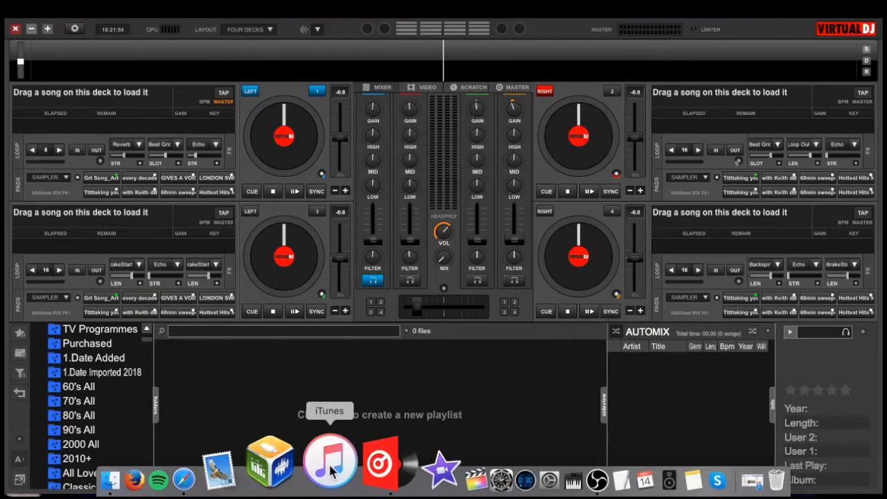
scroll(111, 367, "up", 2)
scroll(90, 391, "down", 3)
scroll(90, 391, "down", 10)
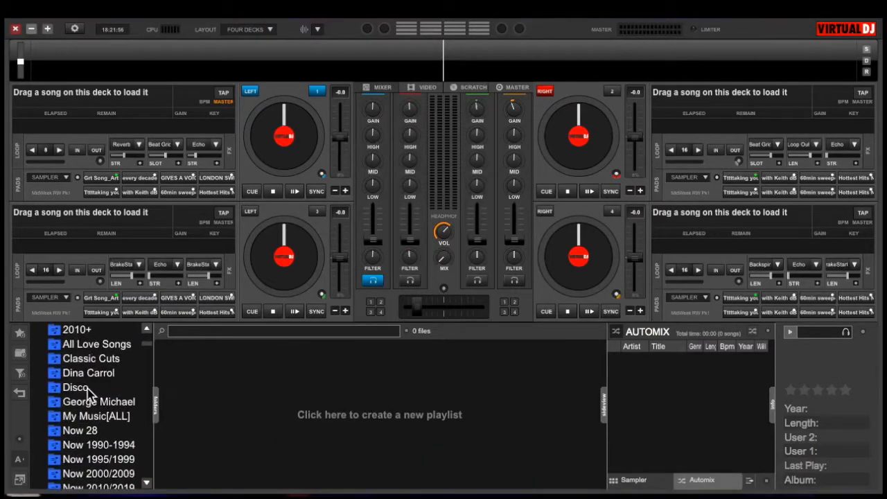
scroll(90, 393, "down", 10)
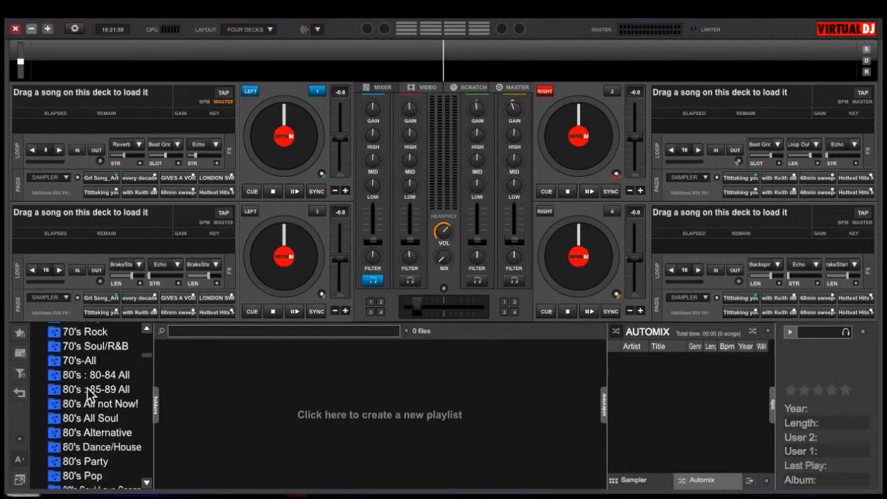
scroll(89, 394, "down", 2)
scroll(88, 393, "up", 15)
scroll(89, 395, "up", 6)
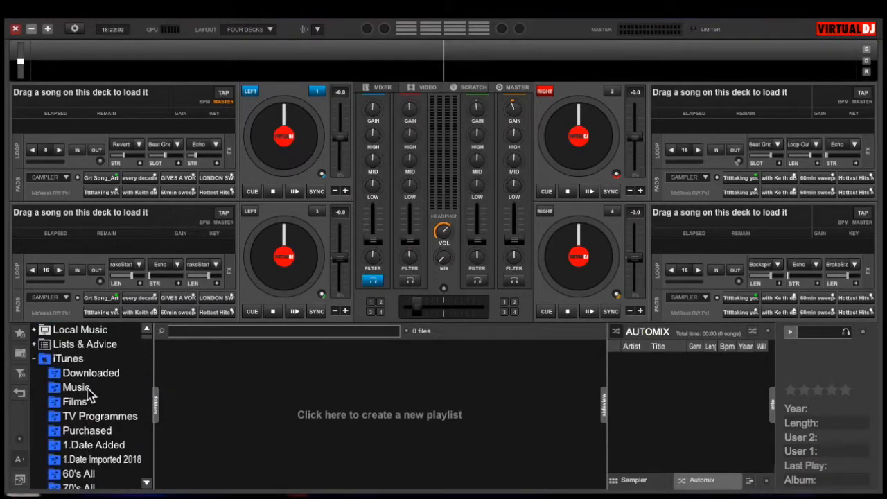
Open the Music folder under iTunes and make the folder list slightly narrower
left_click(88, 390)
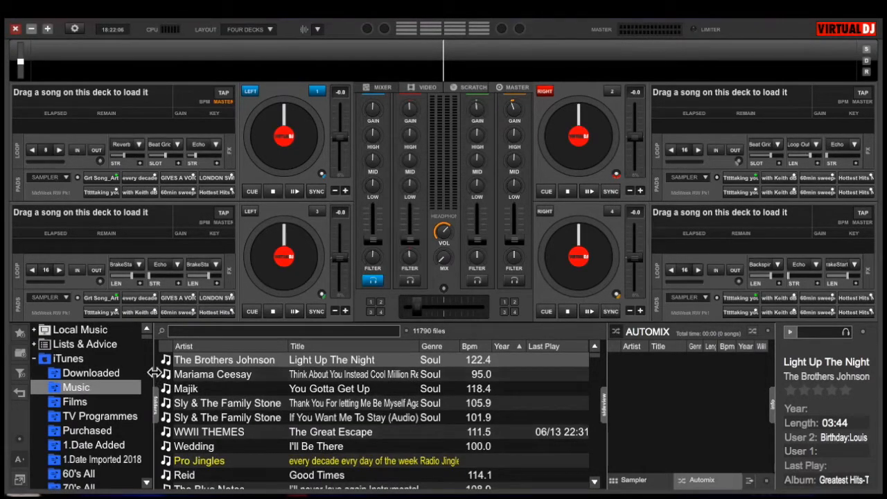
left_click_drag(155, 370, 134, 372)
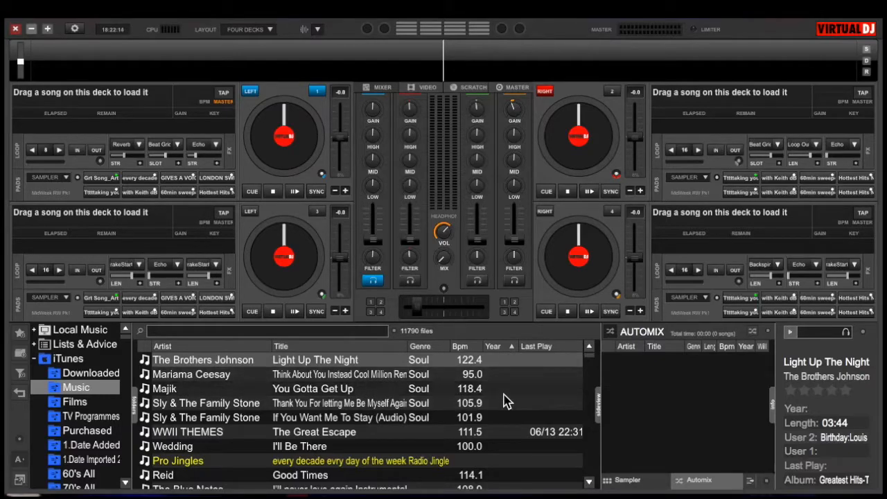
Add an Album column to the song list and place it between Title and Genre
right_click(380, 350)
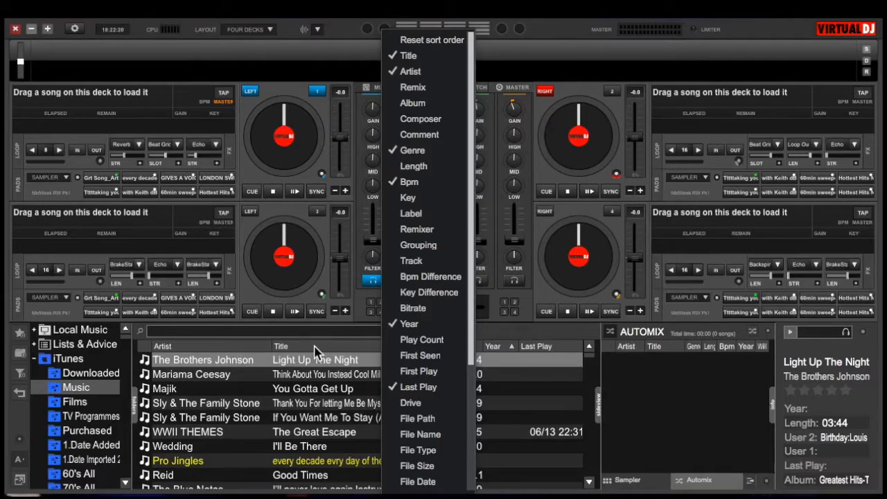
left_click(419, 102)
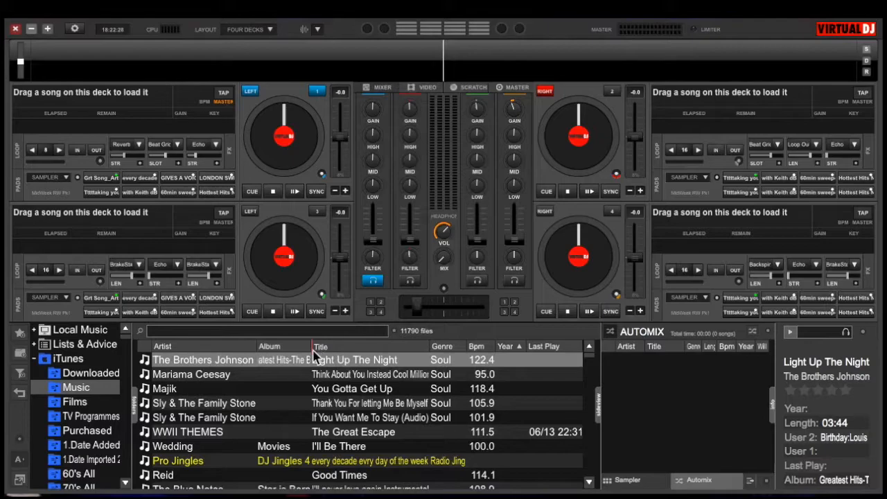
left_click_drag(307, 351, 277, 357)
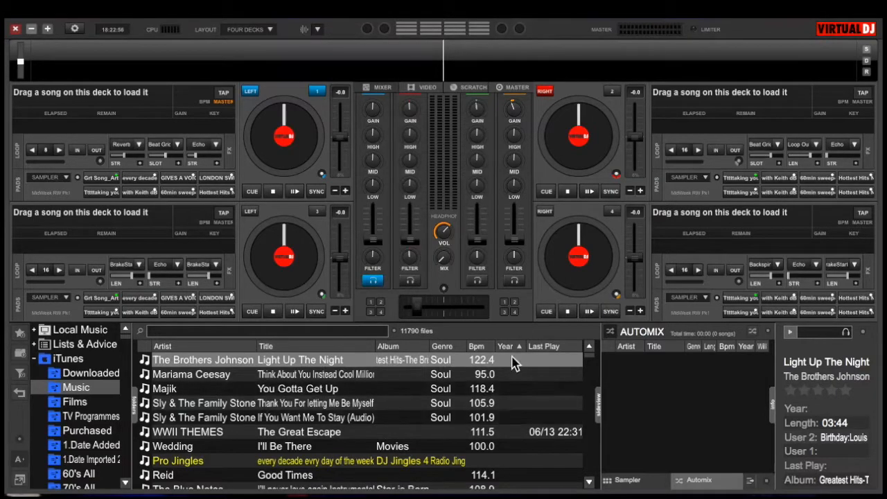
Edit the tags of the track "Light Up The Night" and fill its missing info from Discogs
right_click(323, 360)
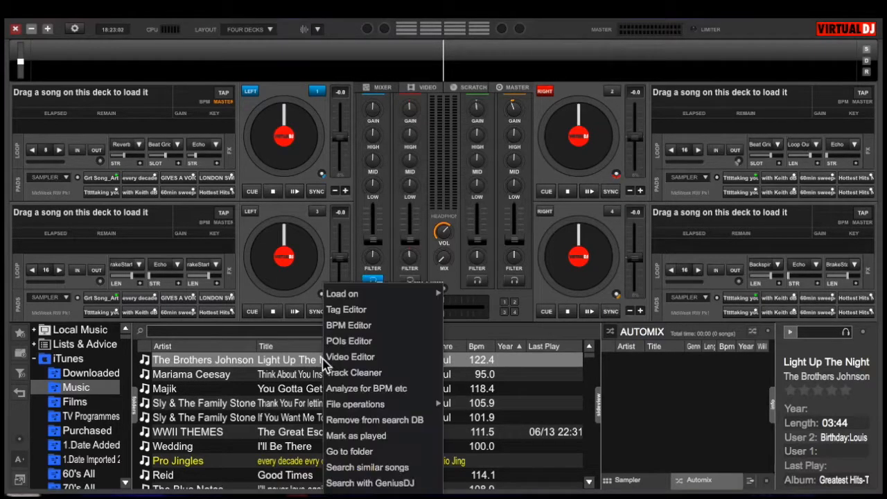
left_click(353, 311)
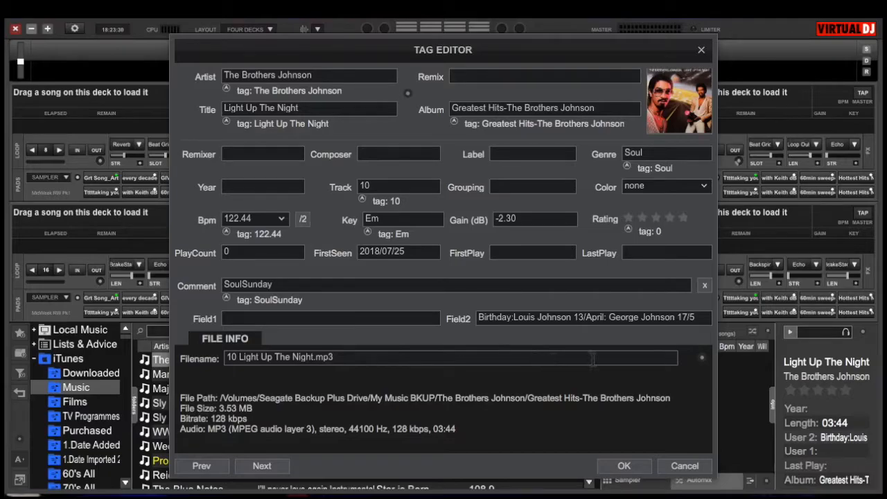
left_click(702, 358)
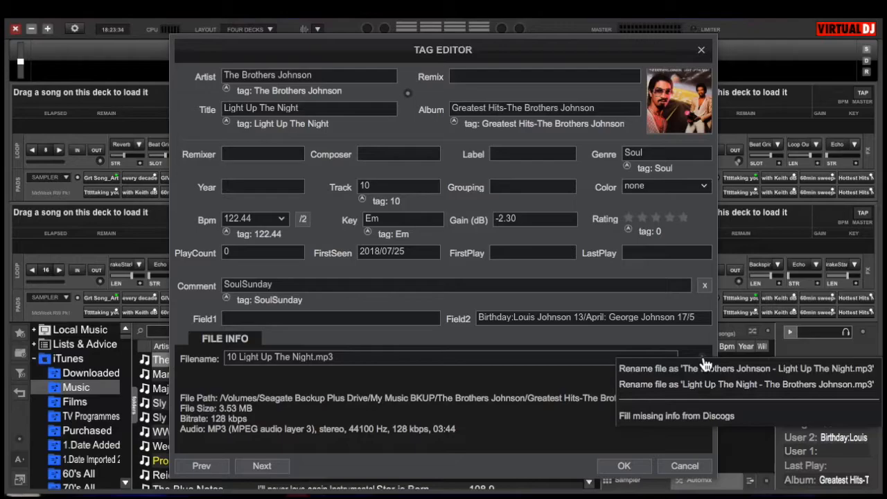
left_click(743, 416)
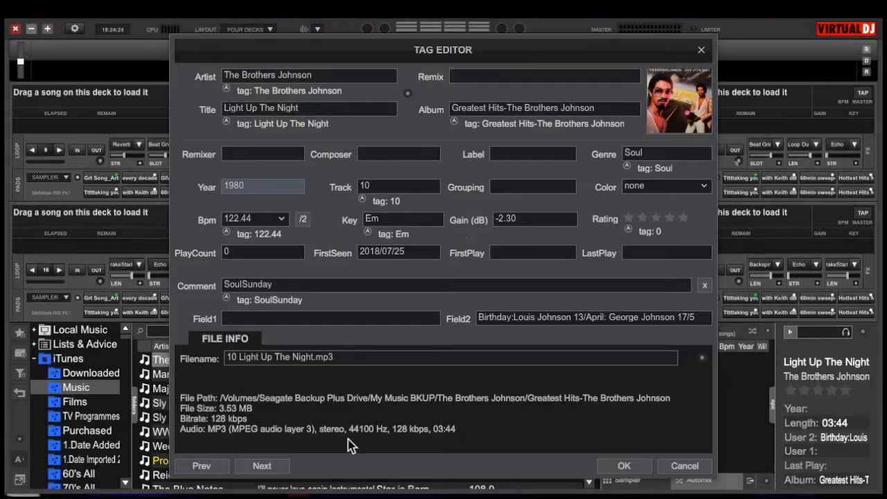
Move on to the track "Think About You Instead Cool Million Remix" and fill its missing info from Discogs
left_click(269, 471)
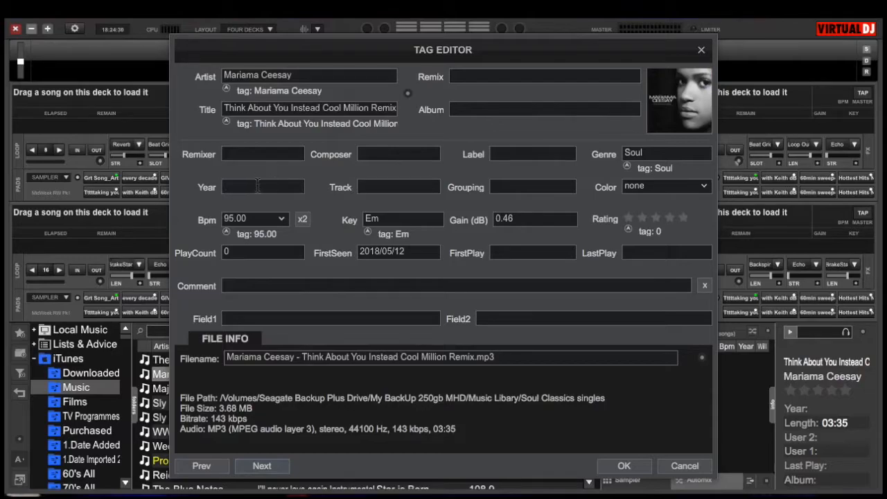
left_click(701, 361)
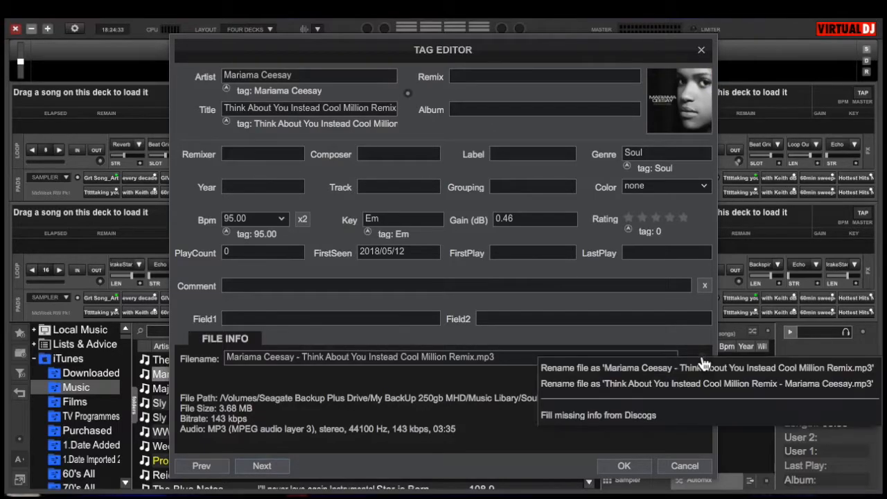
left_click(683, 417)
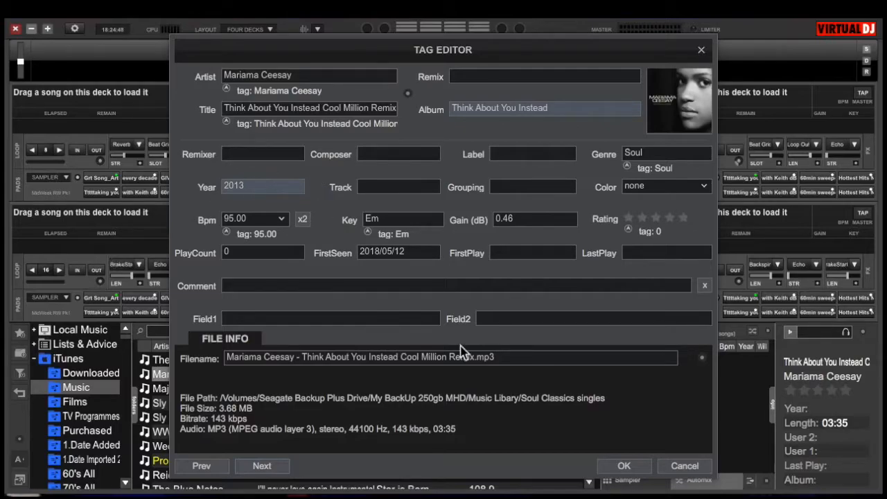
Move on to Majik's "You Gotta Get Up" and fill its missing info from Discogs
left_click(278, 469)
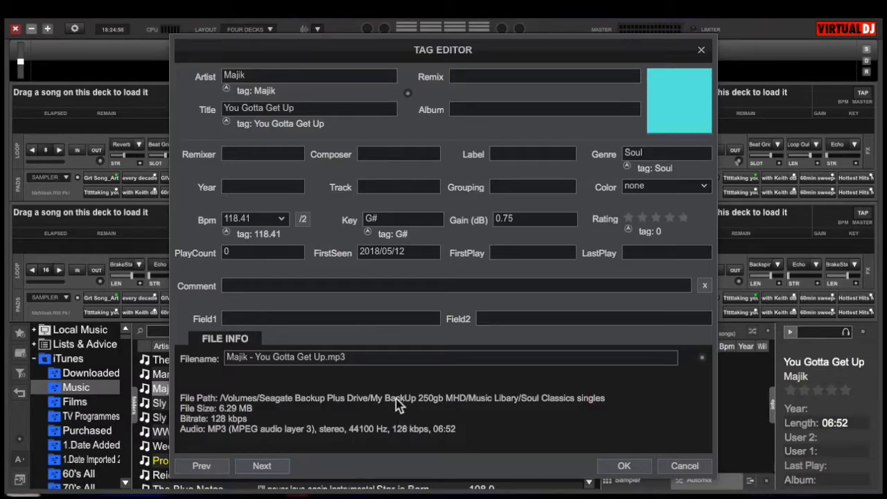
left_click(702, 363)
left_click(715, 416)
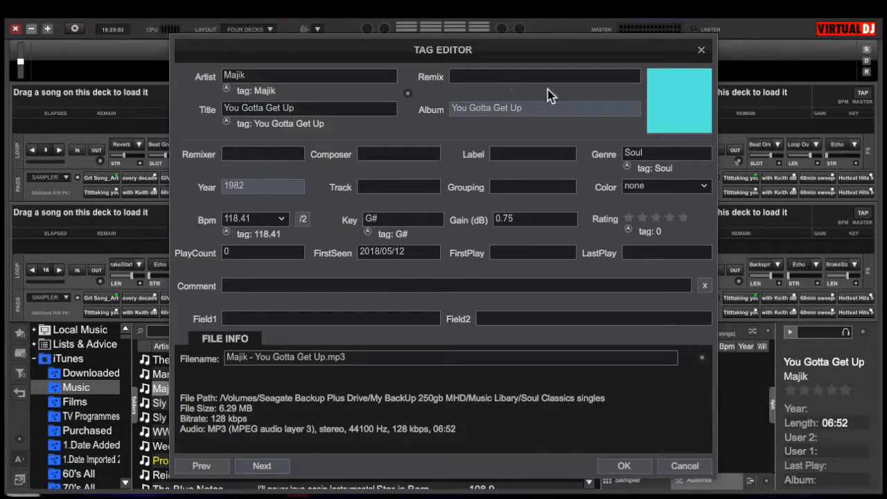
Save the third Google cover image to the tag of "You Gotta Get Up" and accept the tag changes
left_click(676, 102)
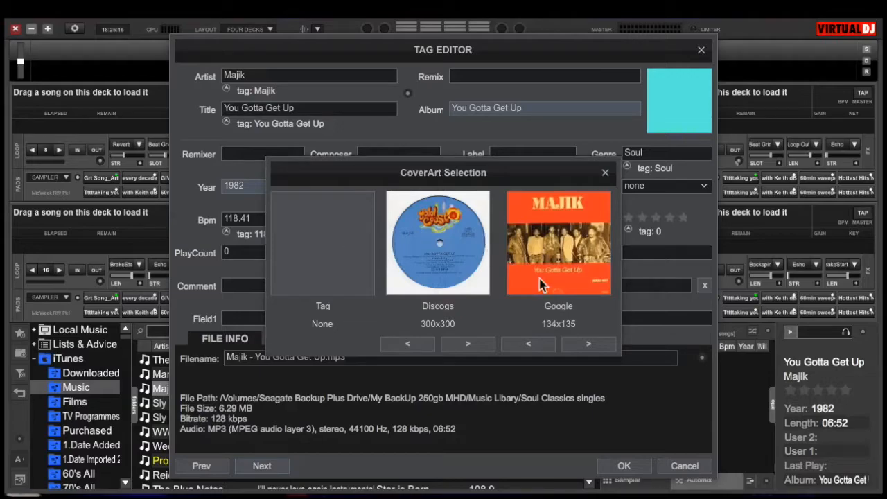
left_click(586, 347)
left_click(584, 348)
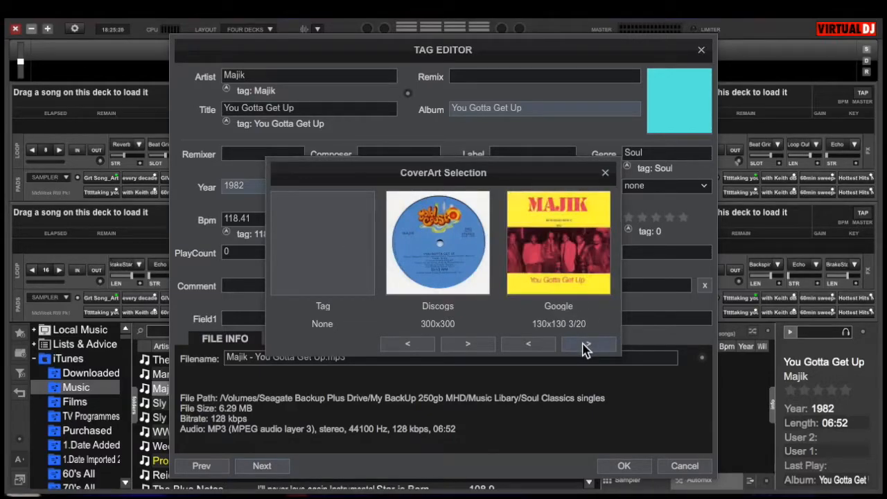
right_click(571, 244)
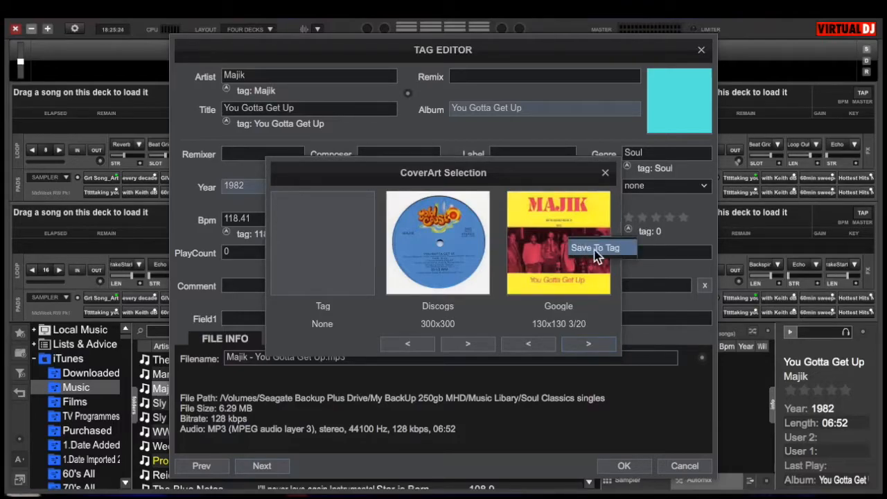
left_click(594, 250)
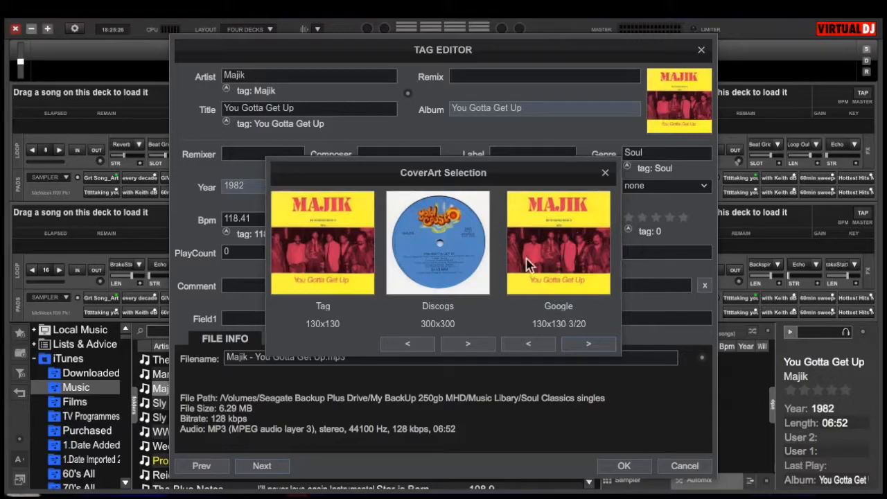
left_click(605, 173)
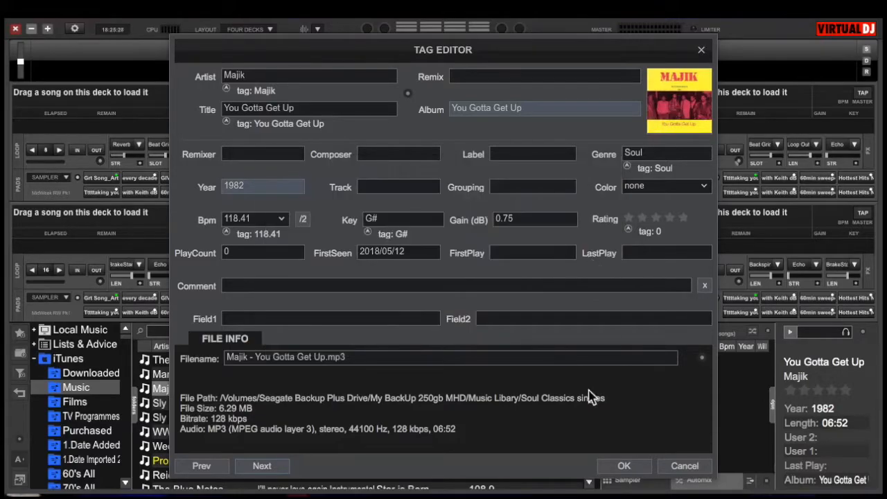
left_click(625, 466)
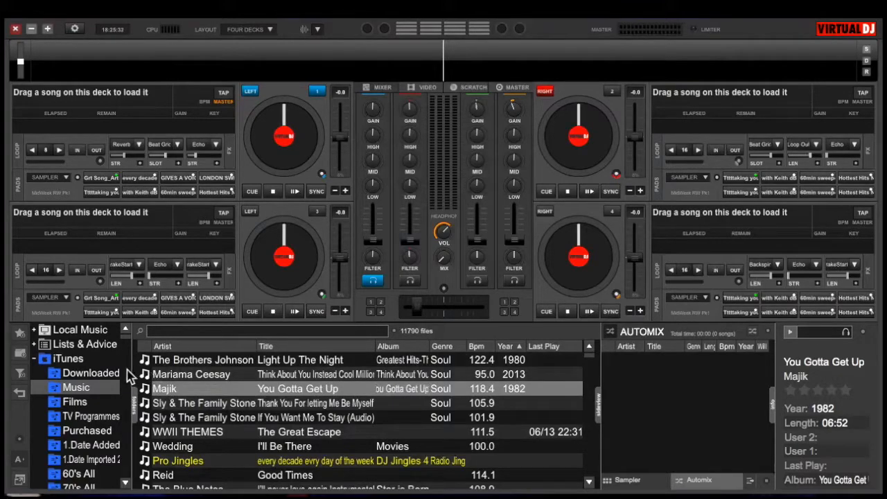
Load "Just The Two Of Us" onto deck 1 and narrow the folder list
left_click_drag(131, 372, 66, 372)
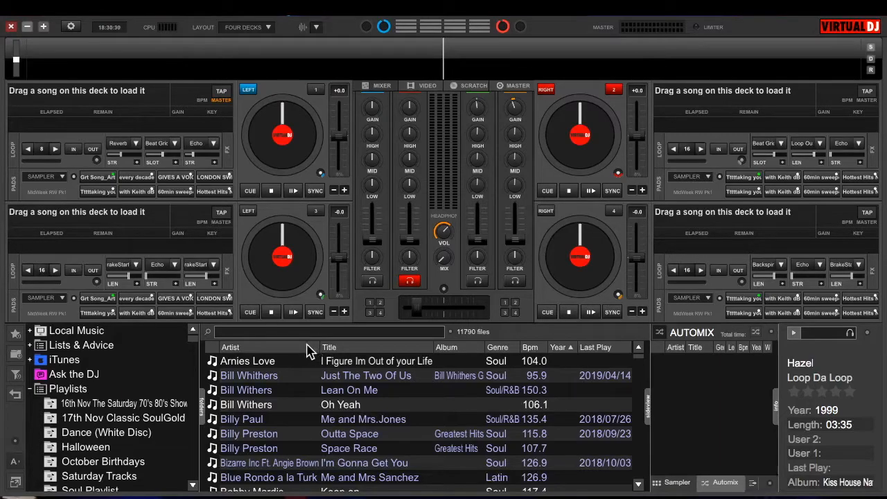
left_click_drag(293, 376, 138, 132)
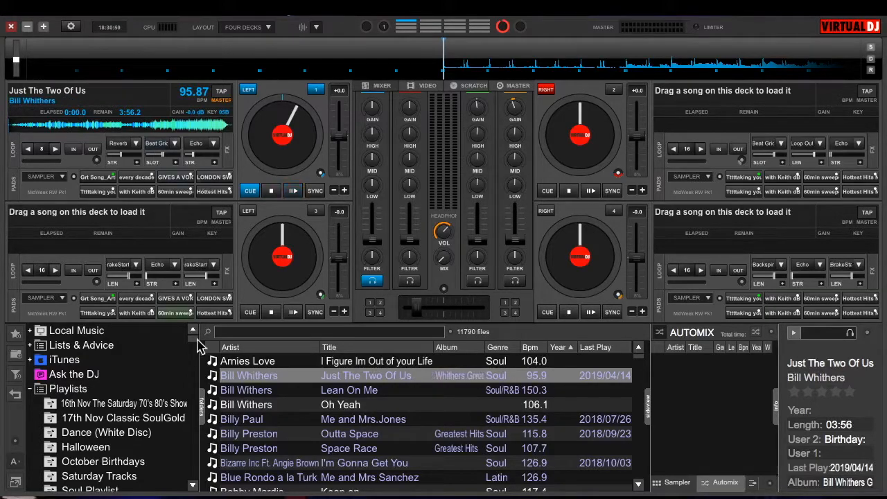
left_click_drag(201, 380, 99, 395)
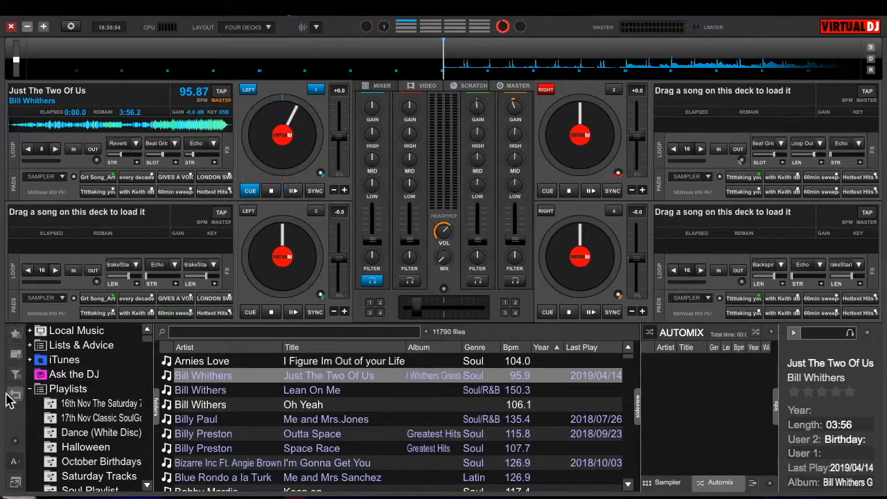
Examine the browser's Show only options for music, video and karaoke
left_click(17, 447)
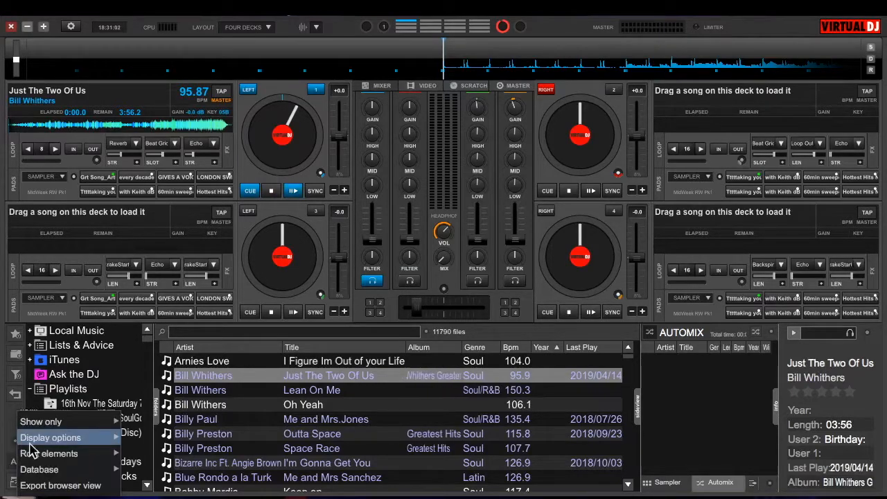
mouse_move(64, 424)
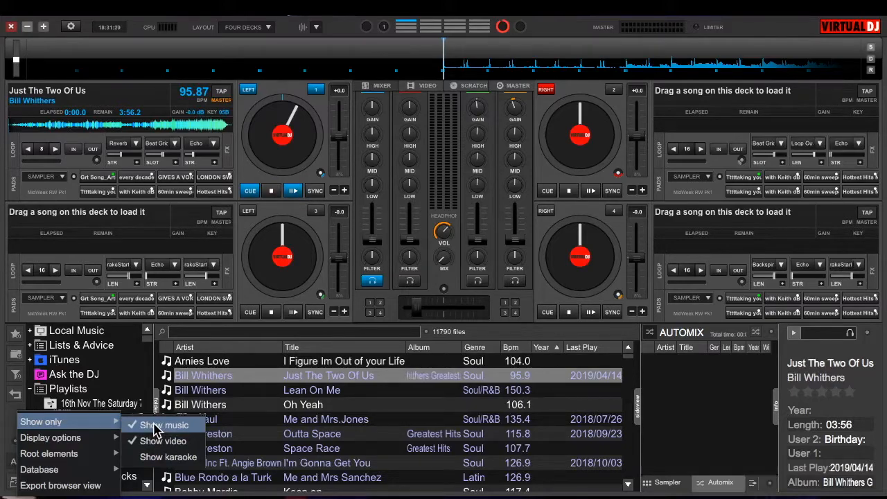
left_click(80, 437)
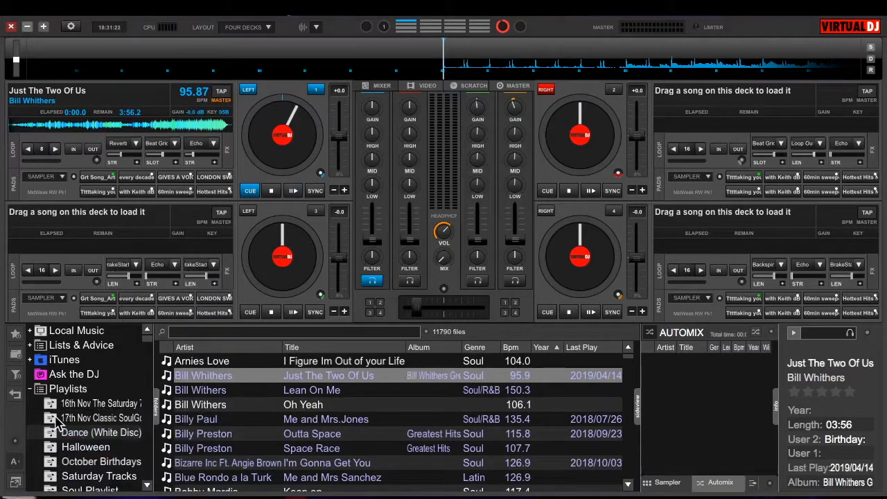
Set the padding of the browser's list rows to Medium
left_click(16, 441)
mouse_move(40, 441)
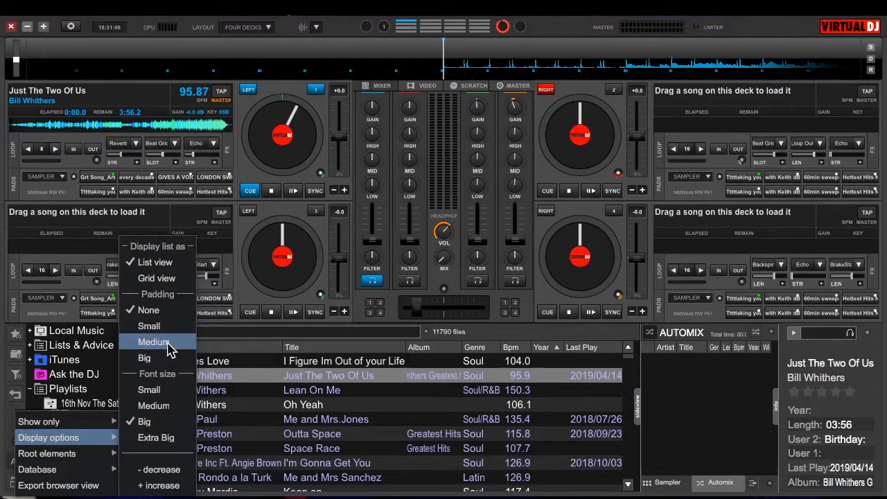
left_click(155, 341)
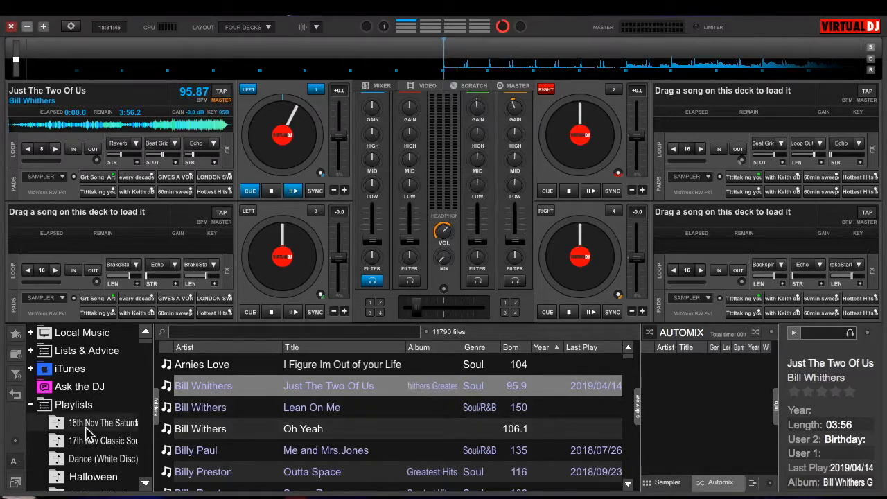
Return the padding of the browser's list rows to None
left_click(18, 443)
mouse_move(23, 438)
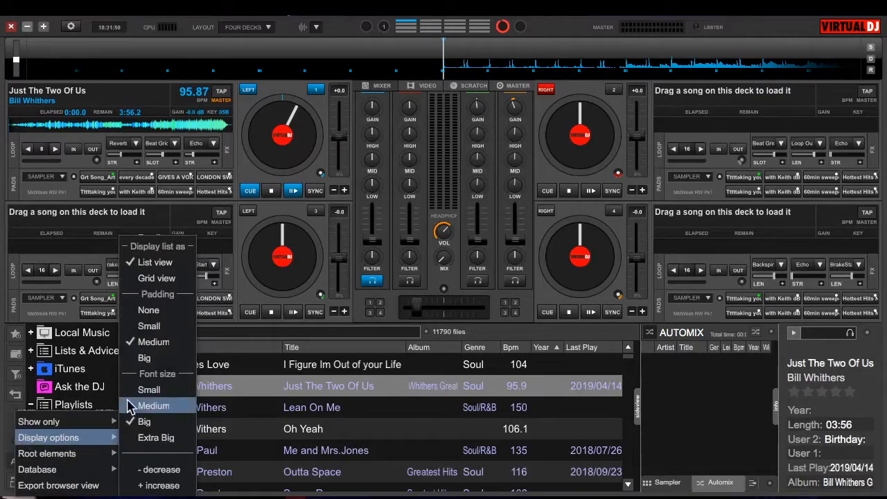
left_click(156, 311)
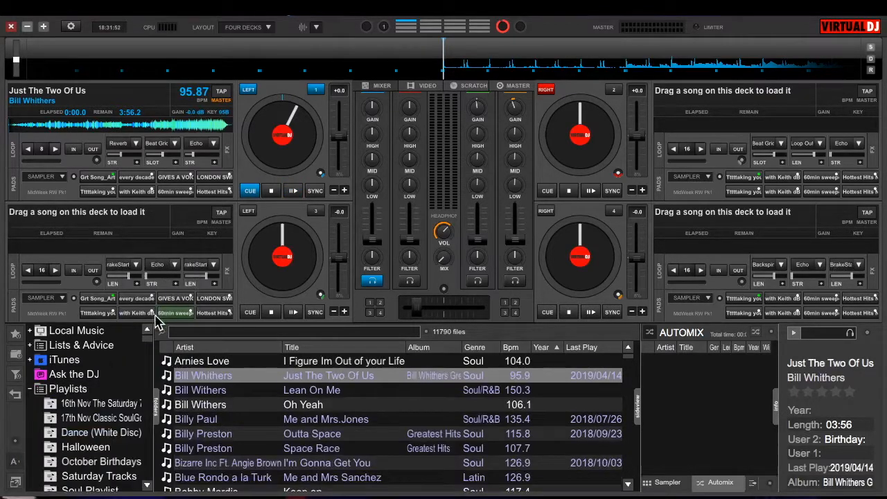
Examine the browser's font size choices under Display options, along with the Root elements and Database options
left_click(18, 444)
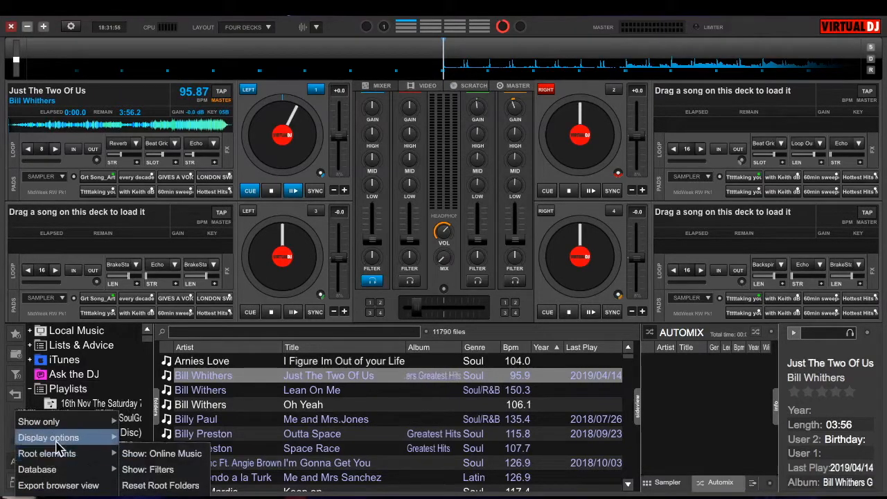
mouse_move(42, 437)
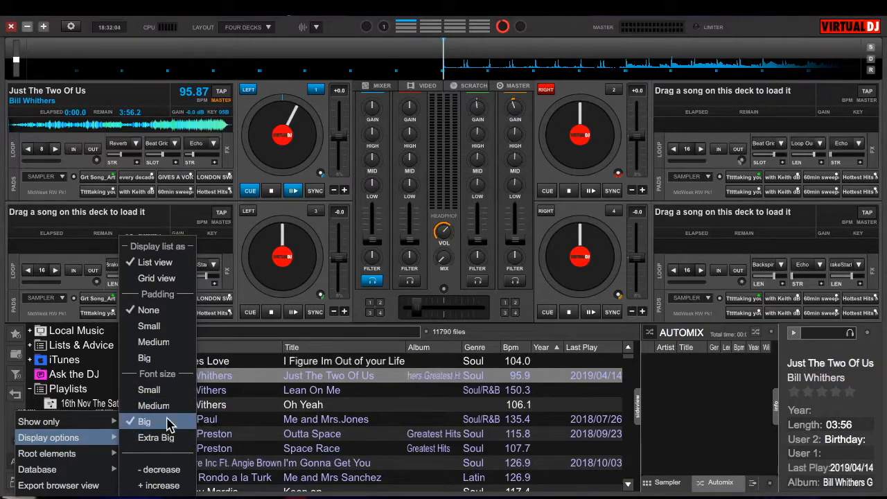
mouse_move(66, 455)
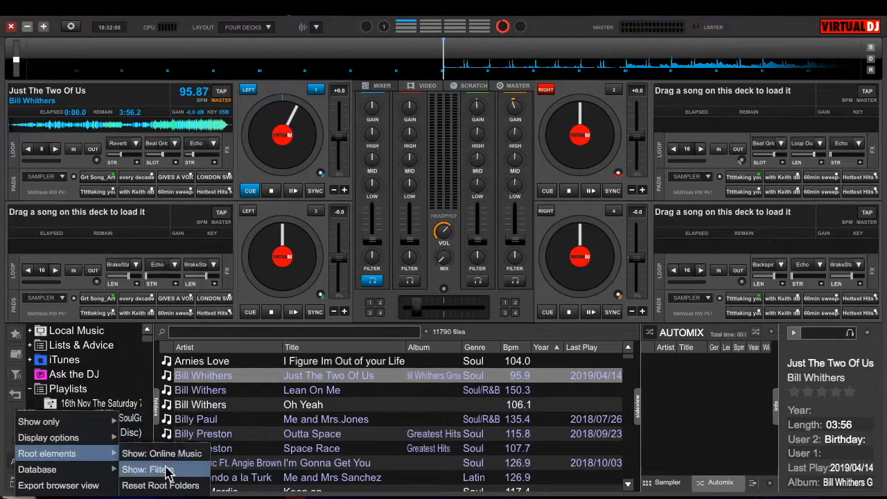
mouse_move(77, 471)
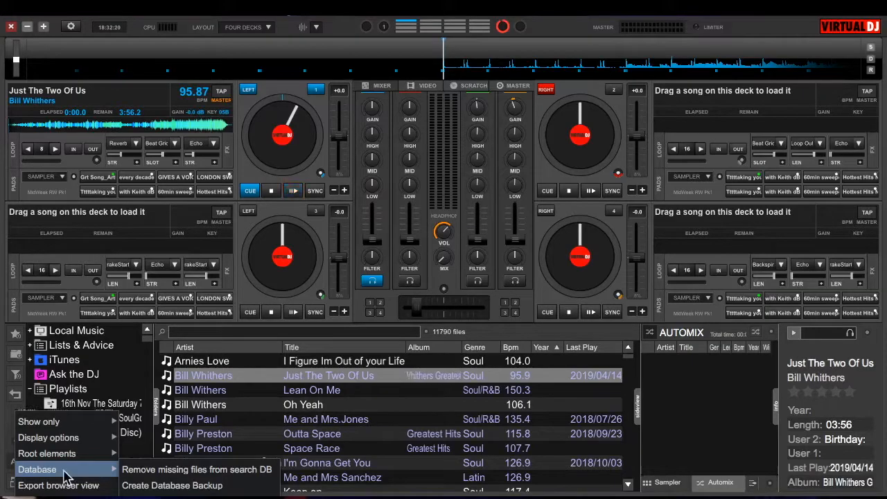
left_click(10, 421)
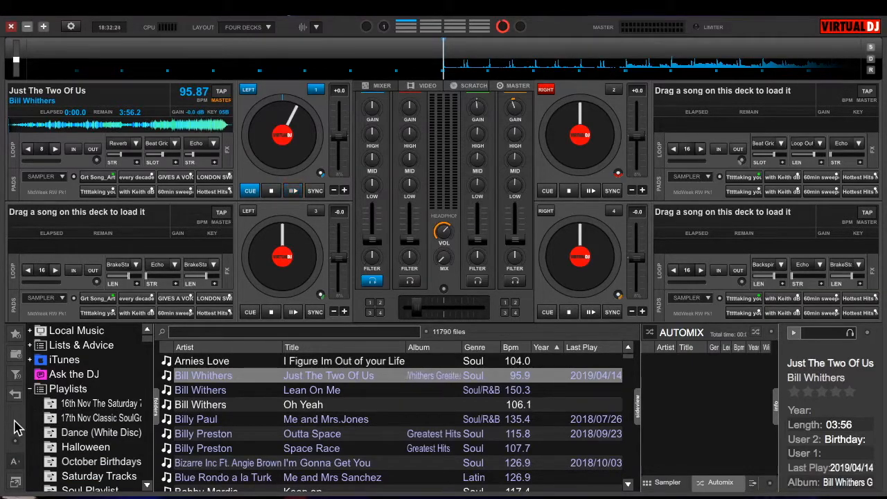
Expand the browser over the compacted decks and restore it to its normal height
left_click(17, 483)
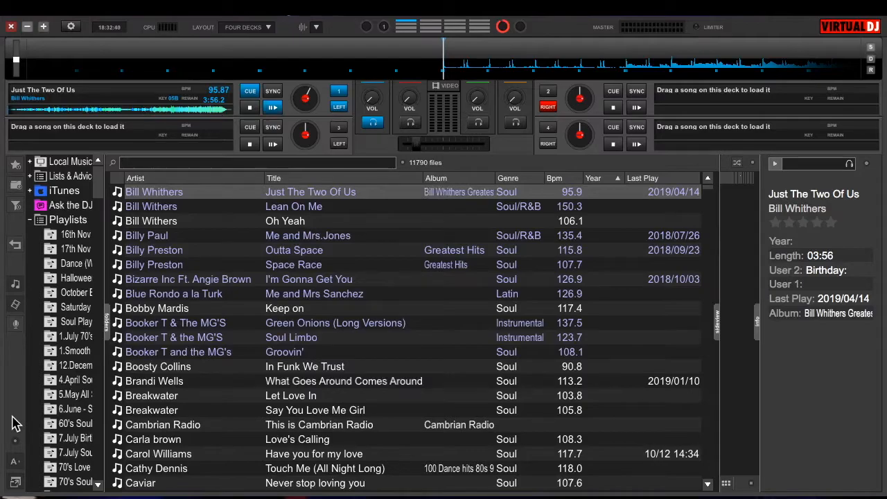
left_click(16, 483)
left_click(16, 483)
left_click(16, 483)
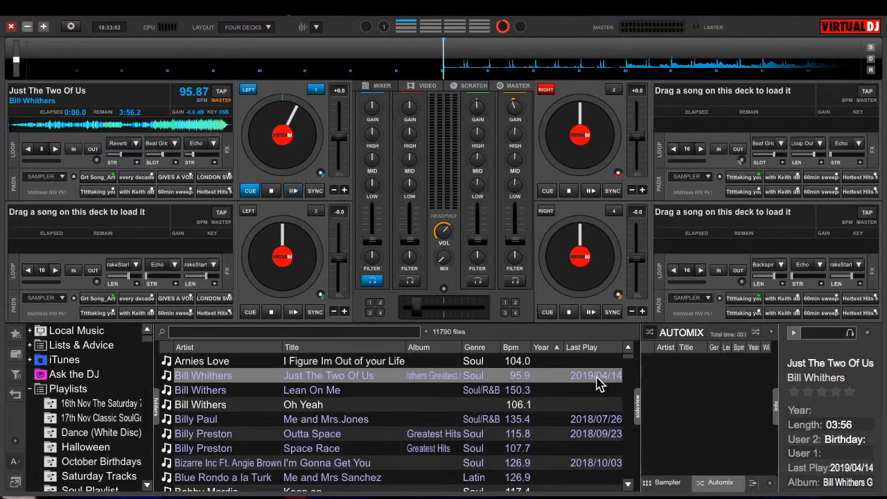
Select "Just The Two Of Us" and "Lean On Me" together and set the artist of both tags to Bill Withers
right_click(261, 381)
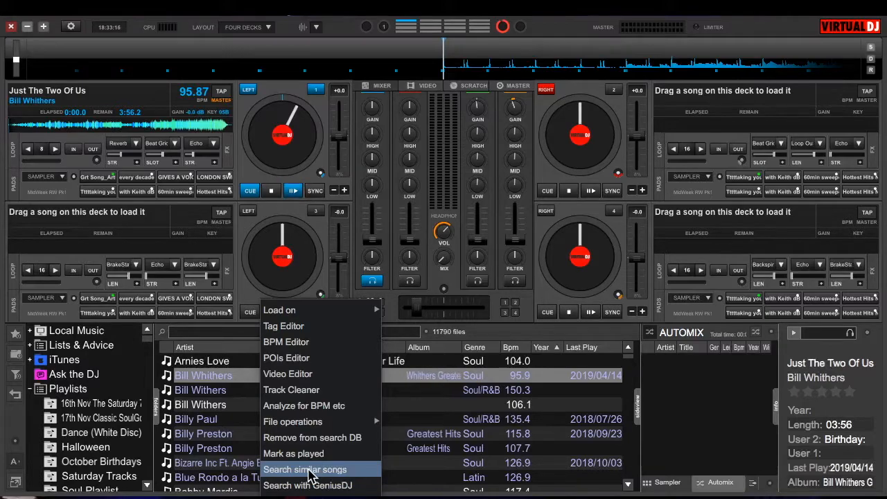
left_click(231, 393)
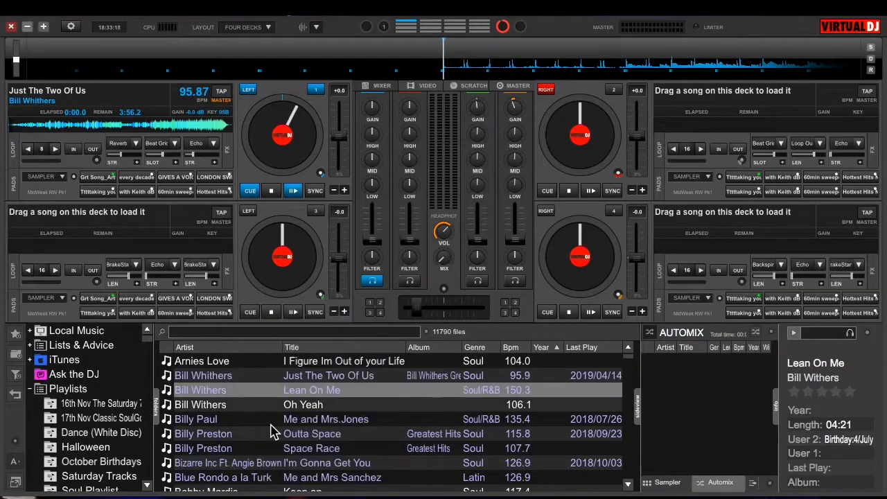
left_click(230, 378)
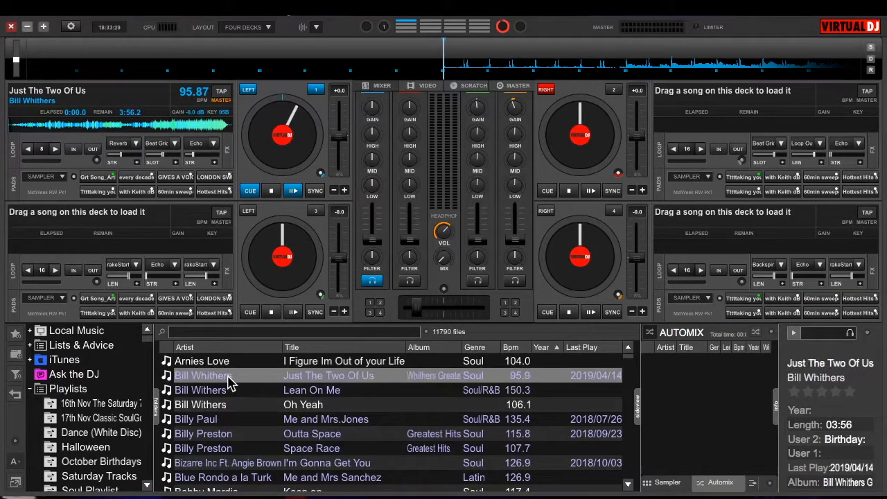
left_click(229, 391, "shift")
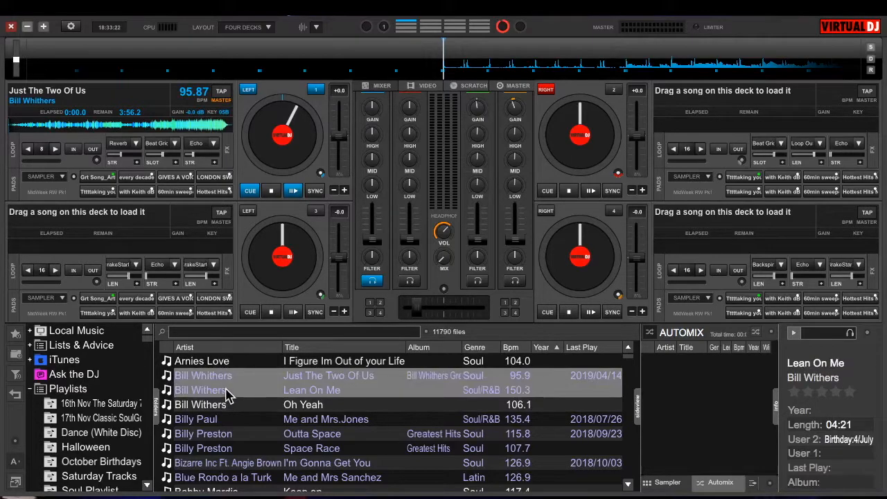
right_click(239, 386)
left_click(290, 401)
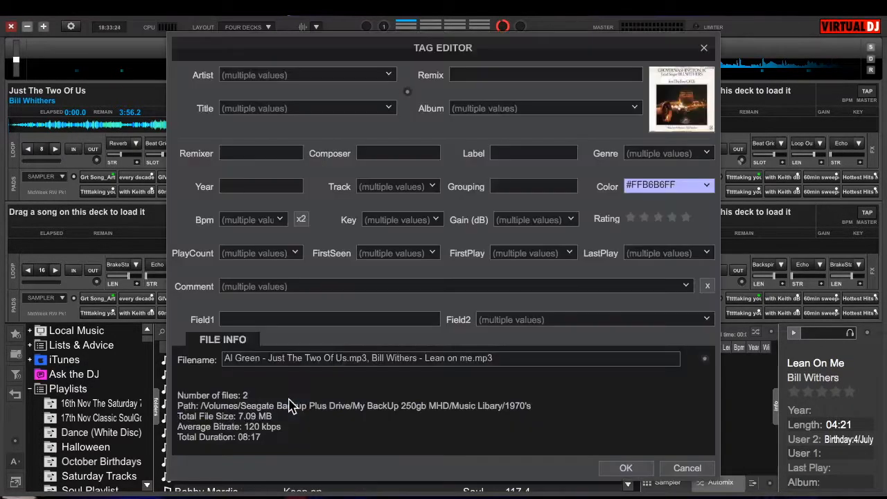
left_click(387, 76)
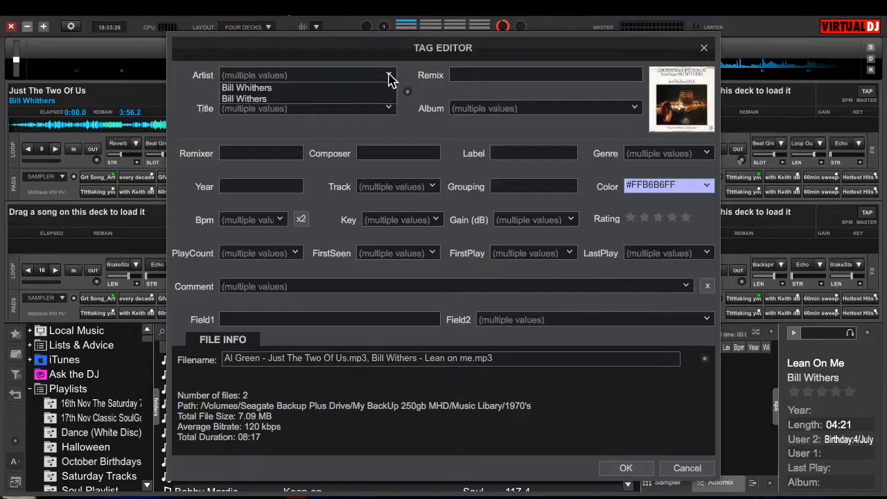
left_click(345, 100)
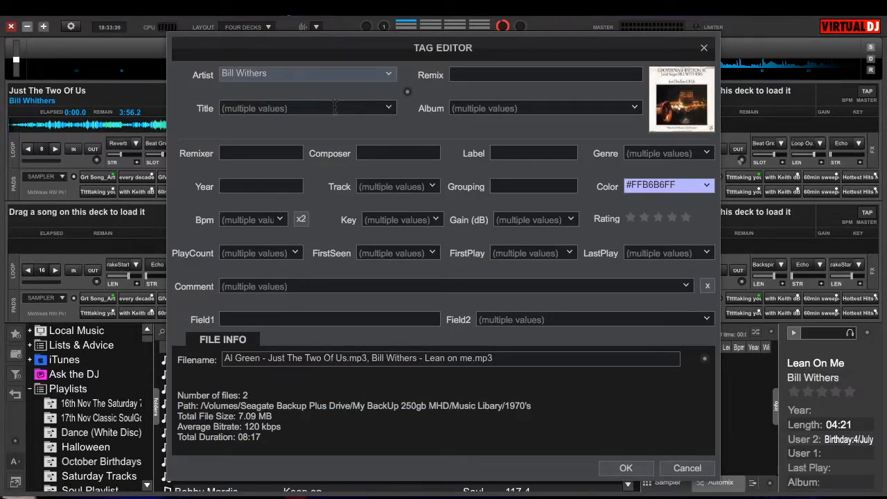
left_click(625, 468)
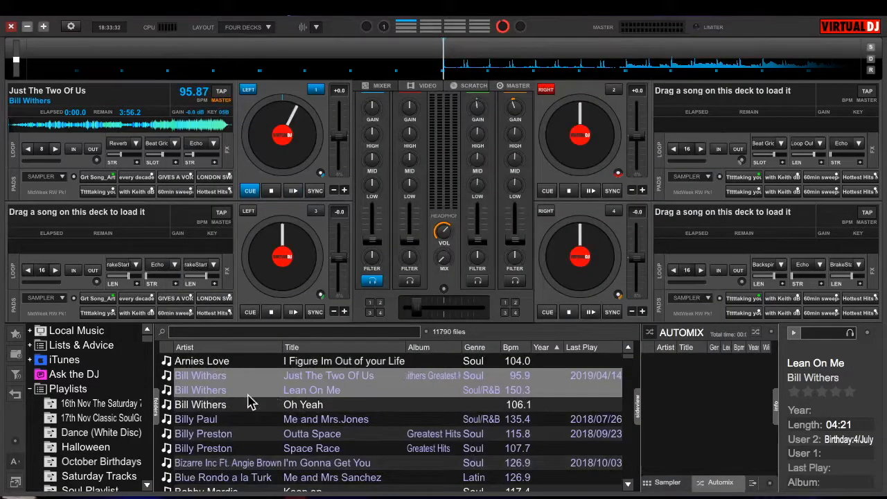
Search the library for songs similar to the corrected "Just The Two Of Us" track
left_click(250, 380)
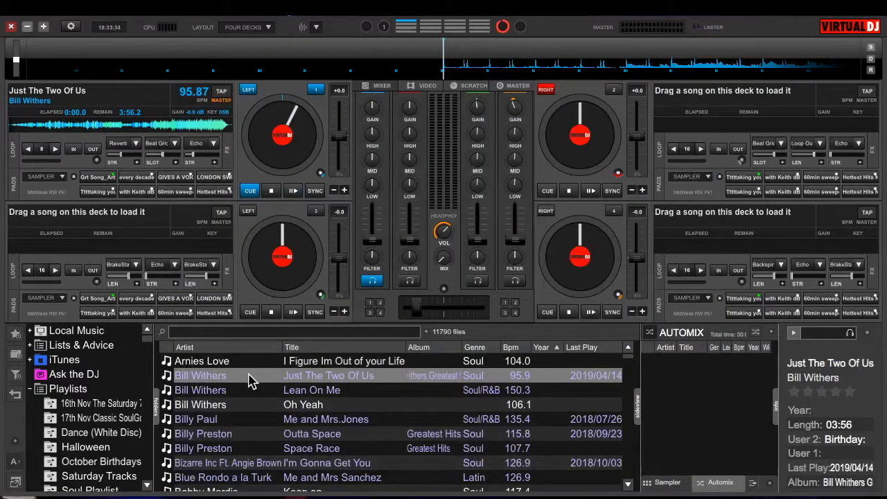
right_click(251, 380)
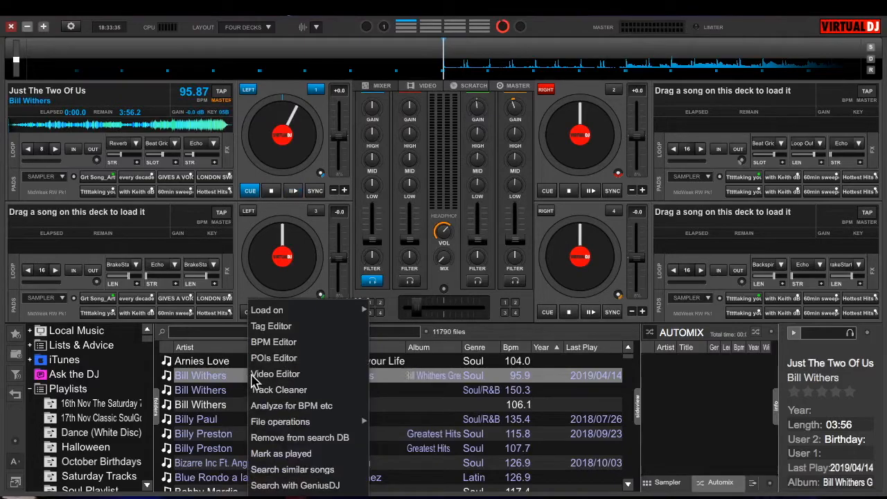
left_click(306, 472)
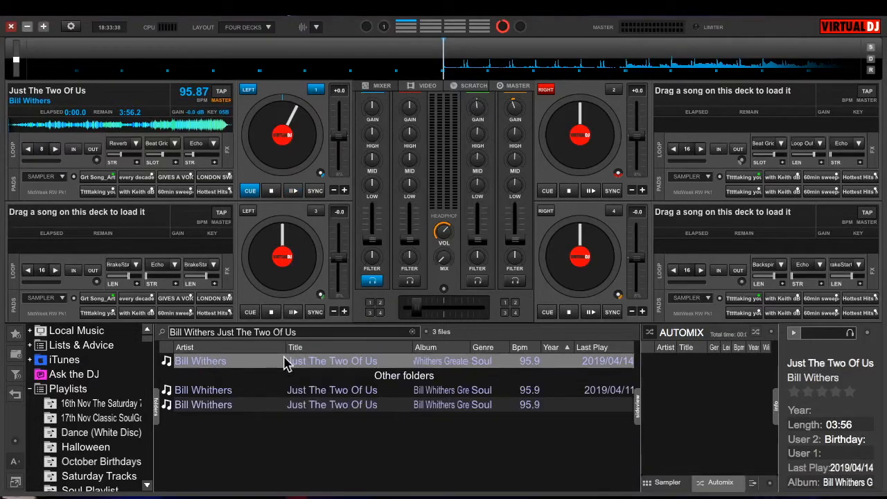
Set the LastPlay tag of all three "Just The Two Of Us" copies to 2019/04/14 22:44
left_click(254, 405)
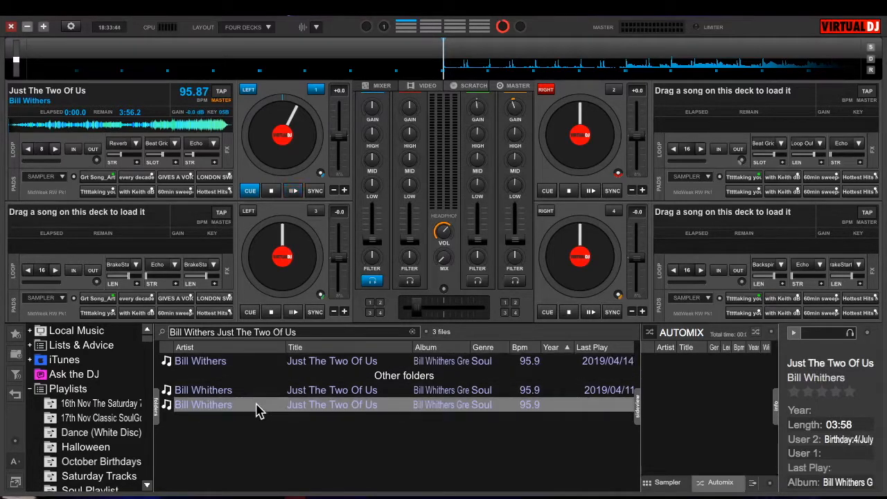
left_click(252, 389, "super")
left_click(238, 362, "super")
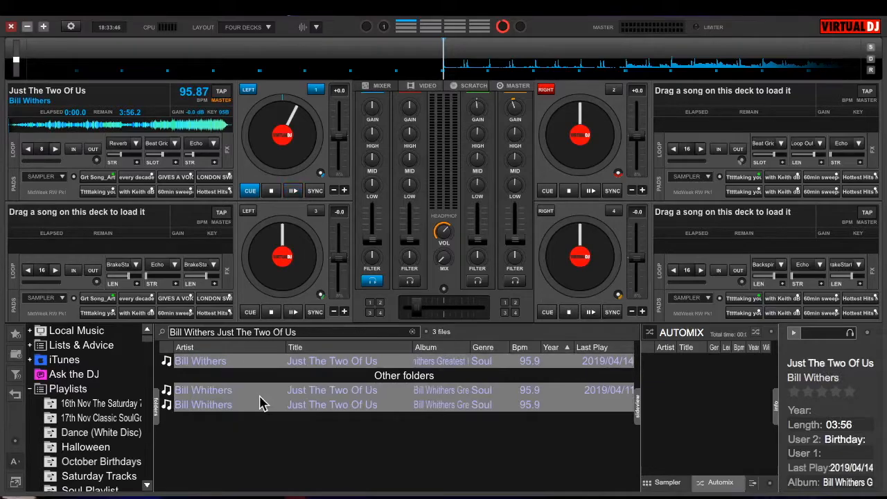
right_click(260, 394)
left_click(285, 390)
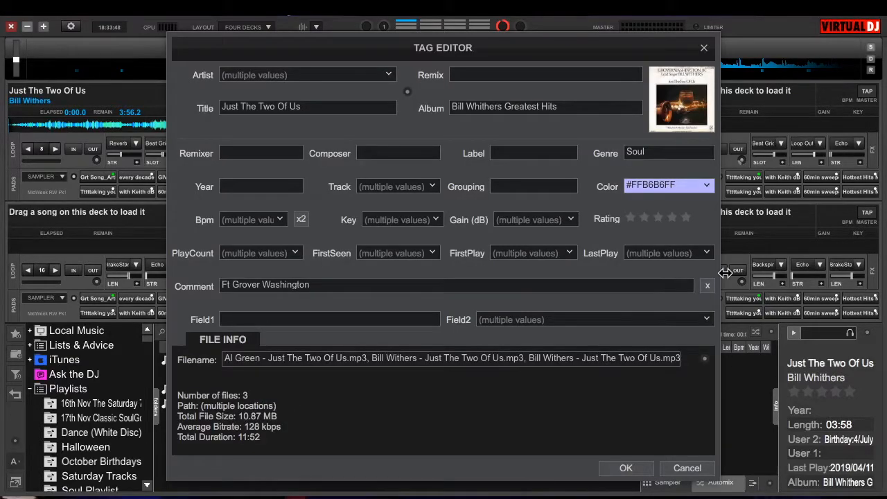
left_click(709, 254)
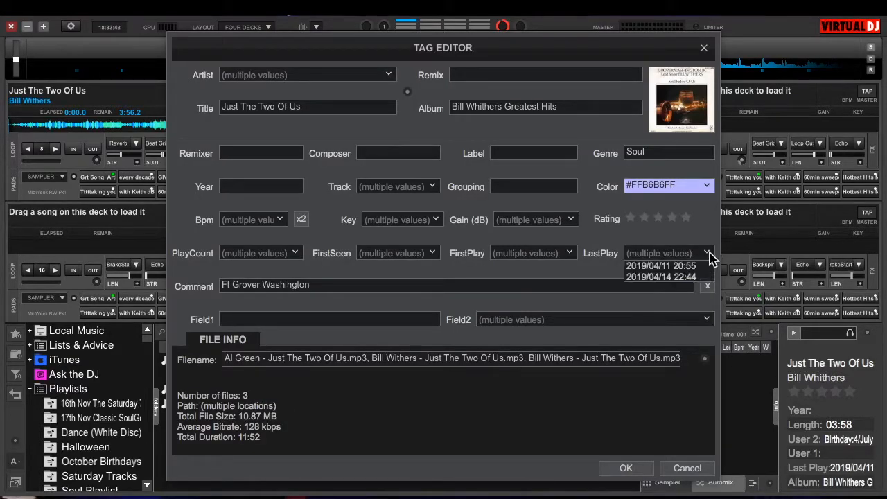
left_click(687, 277)
left_click(622, 467)
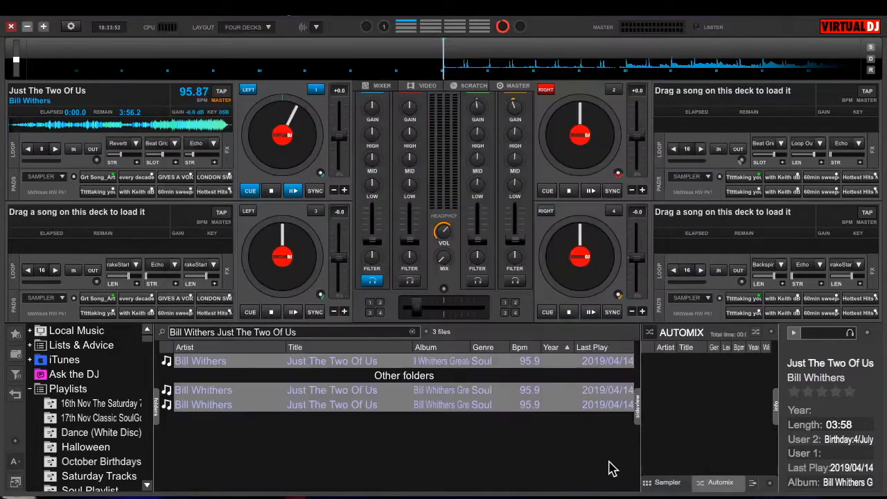
Clear the song search to bring back the full track list
left_click(413, 332)
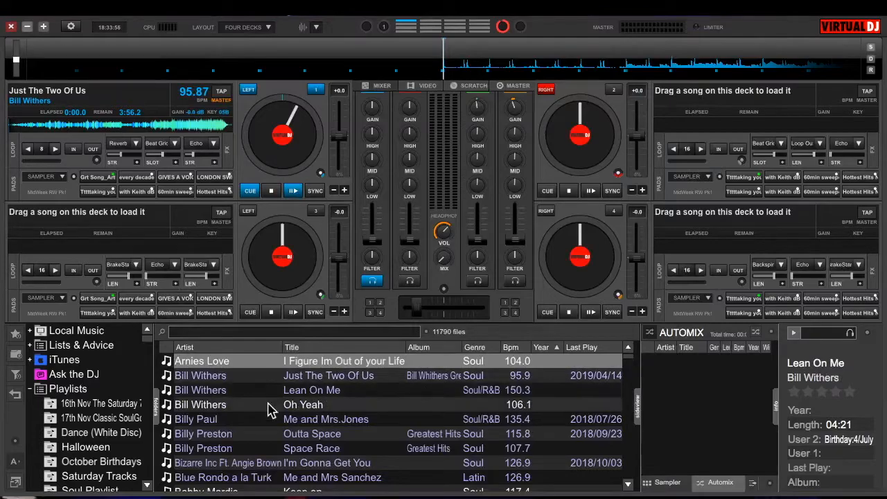
scroll(271, 399, "down", 10)
scroll(274, 409, "up", 10)
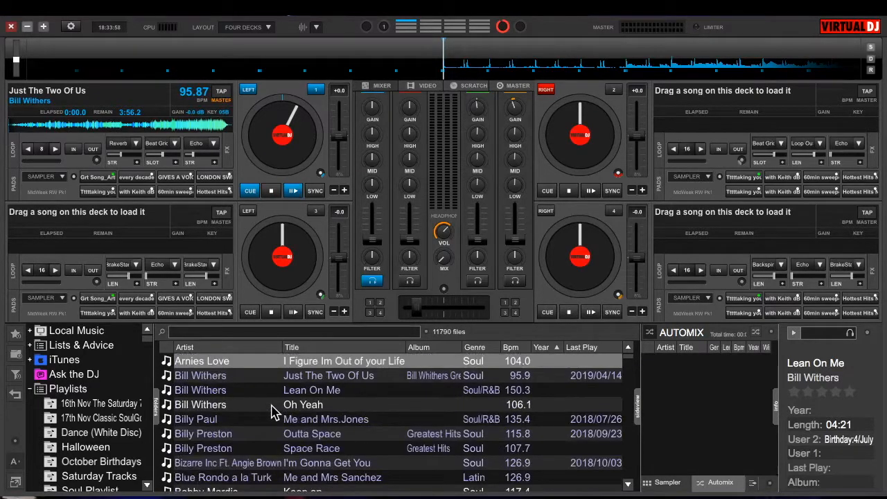
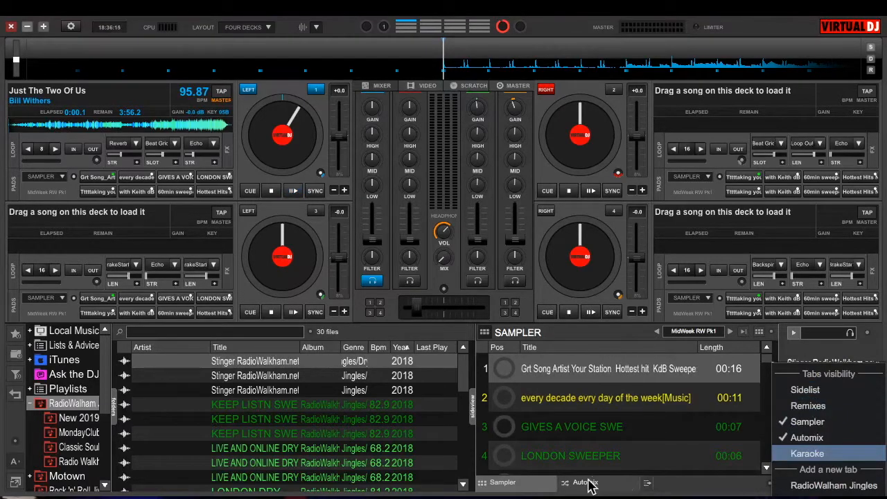
Close the sideview's tab visibility options and return to the Sampler list
left_click(590, 483)
left_click(539, 486)
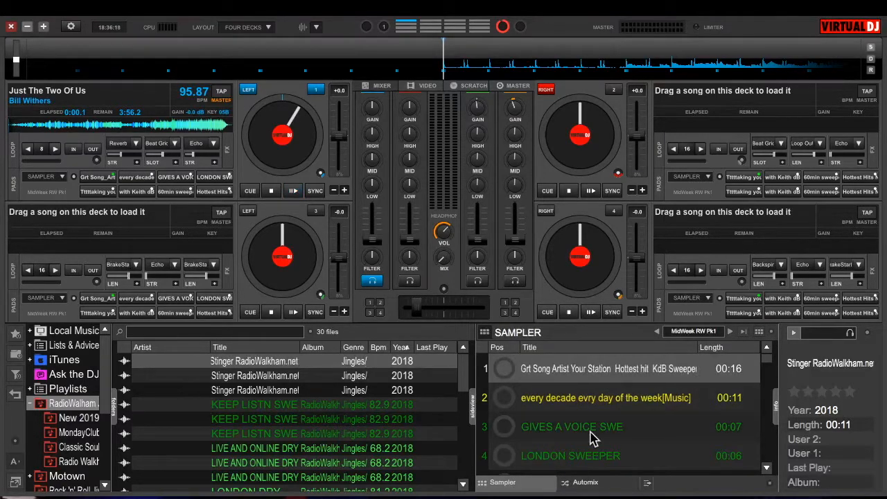
left_click(505, 430)
left_click(525, 433)
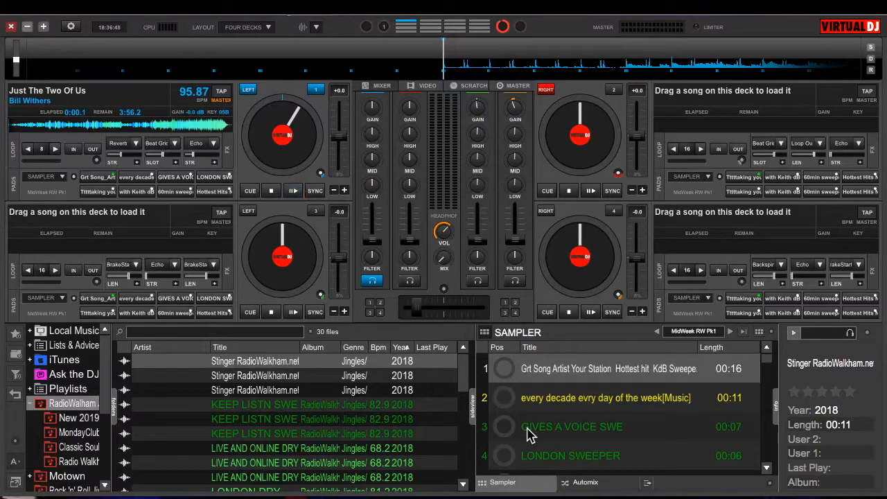
Move the end marker of the "GIVES A VOICE SWE" sample slightly later in the Sample Editor and save the changes
right_click(560, 432)
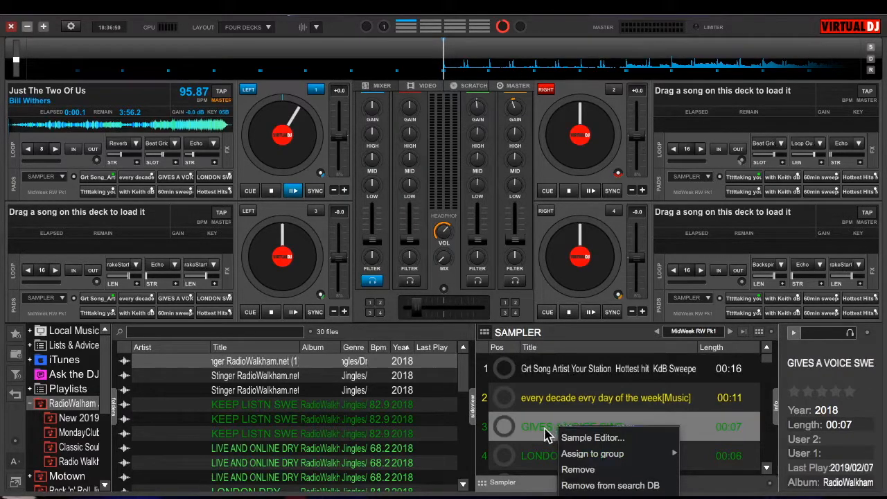
left_click(592, 438)
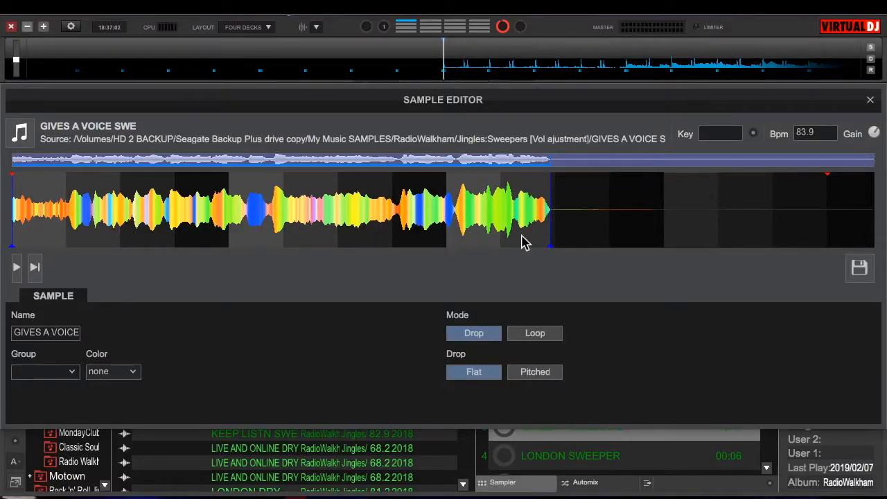
mouse_move(547, 241)
left_mouse_down()
mouse_move(695, 240)
mouse_move(557, 245)
left_mouse_up()
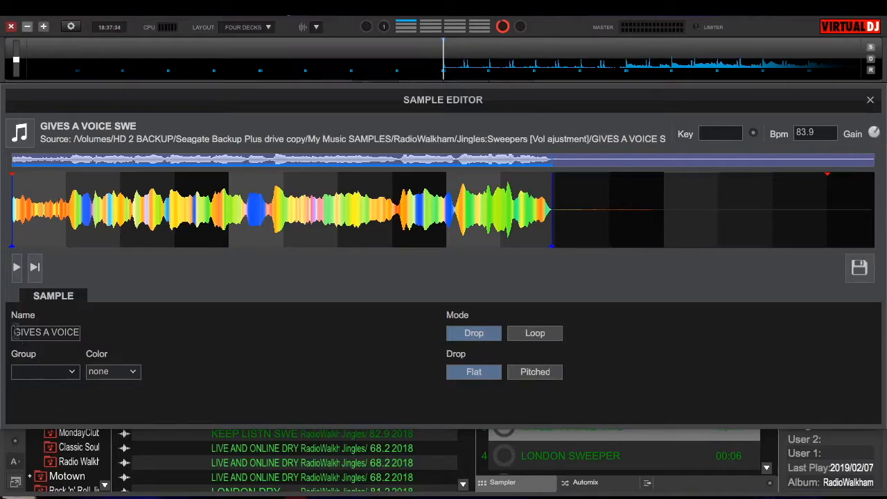
left_click_drag(21, 331, 135, 333)
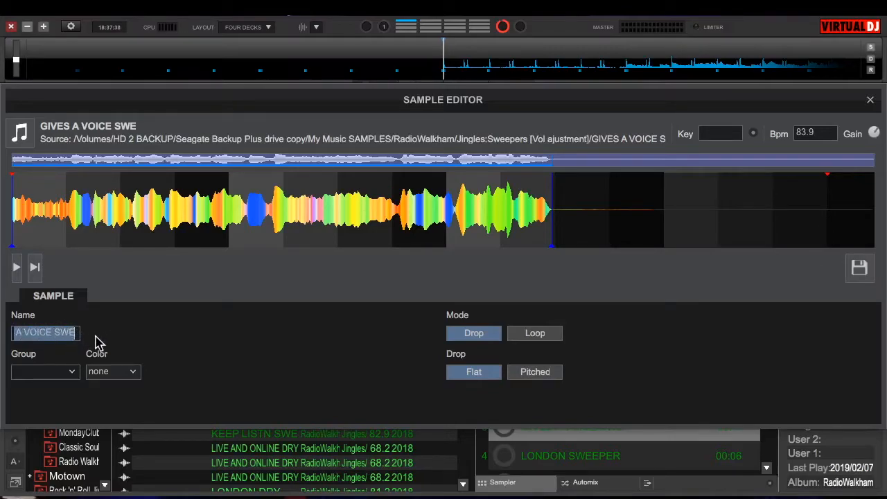
left_click(859, 270)
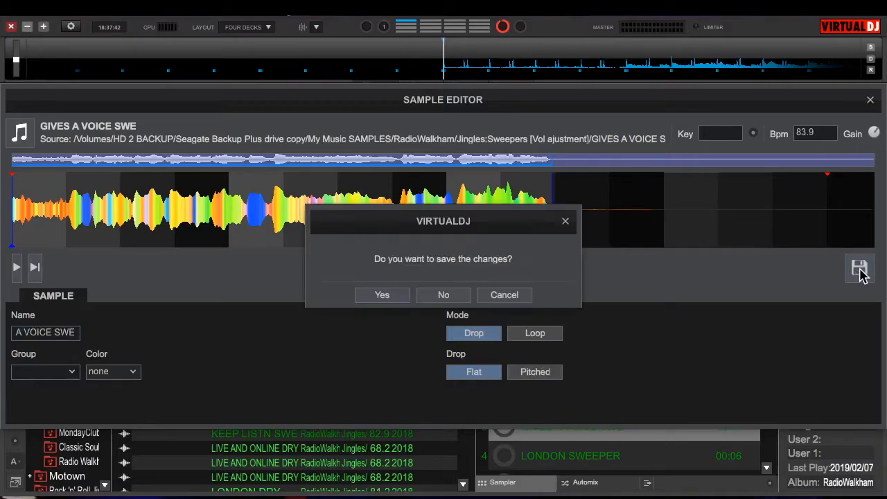
left_click(398, 296)
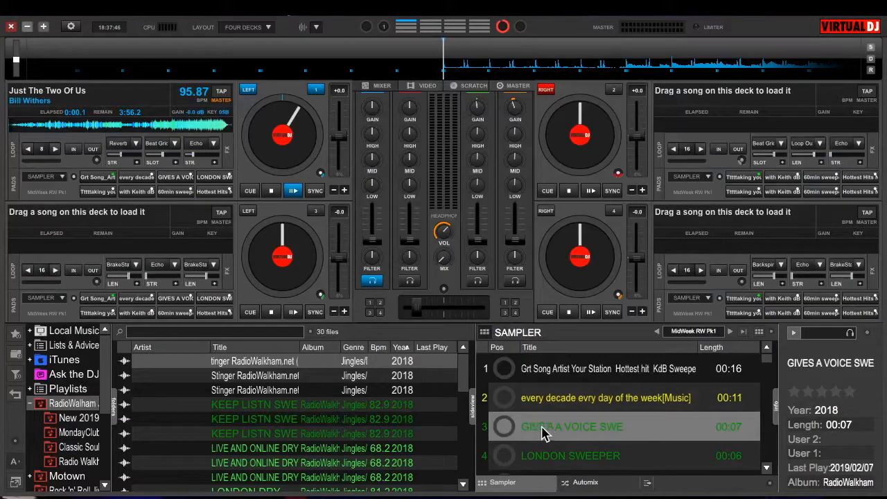
Look through the current sampler bank and switch the sampler to the "FX Vocal clips" bank
scroll(558, 392, "down", 2)
scroll(557, 392, "down", 2)
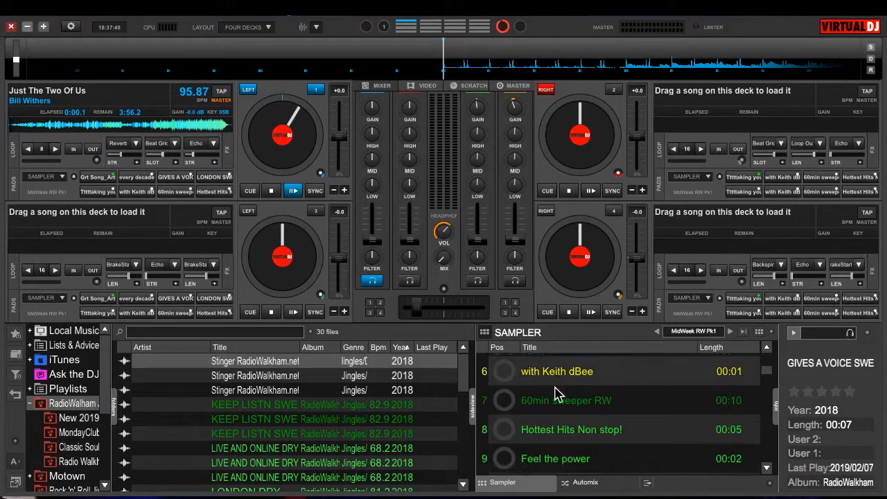
scroll(699, 377, "down", 5)
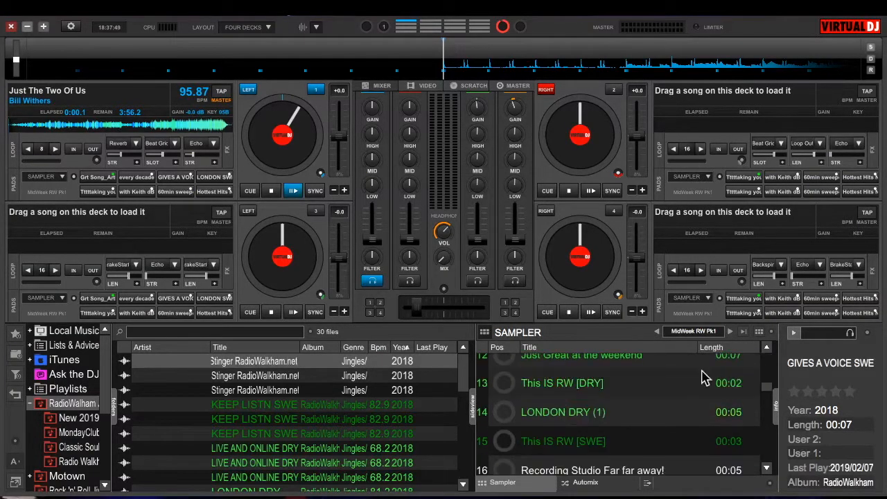
left_click(710, 335)
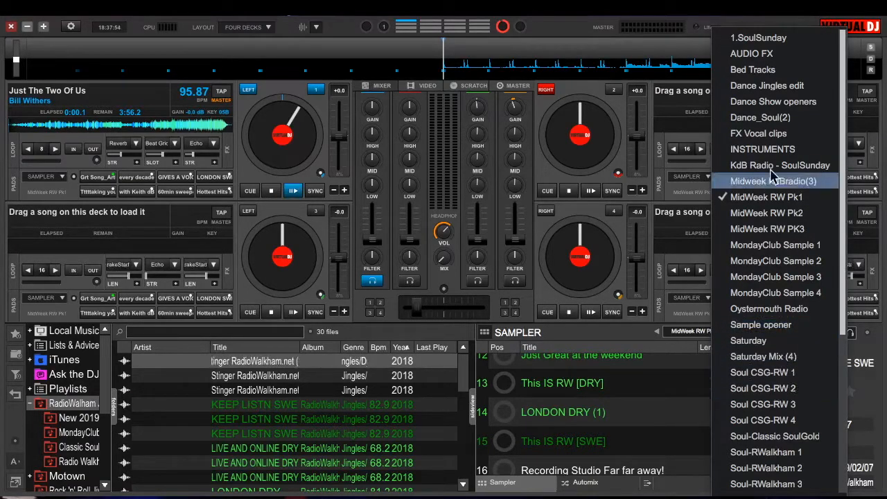
left_click(763, 133)
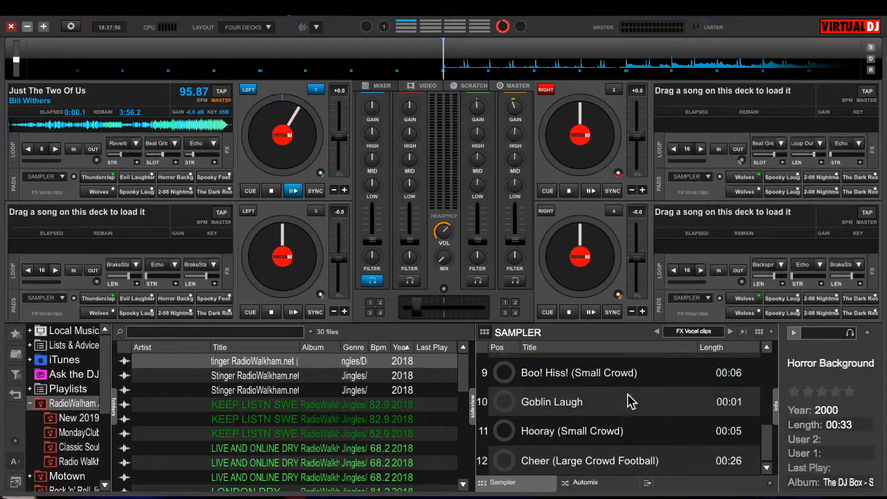
Open the Thunderclap sample in the Sample Editor and save it
scroll(627, 396, "up", 3)
left_click(598, 372)
right_click(598, 372)
left_click(642, 380)
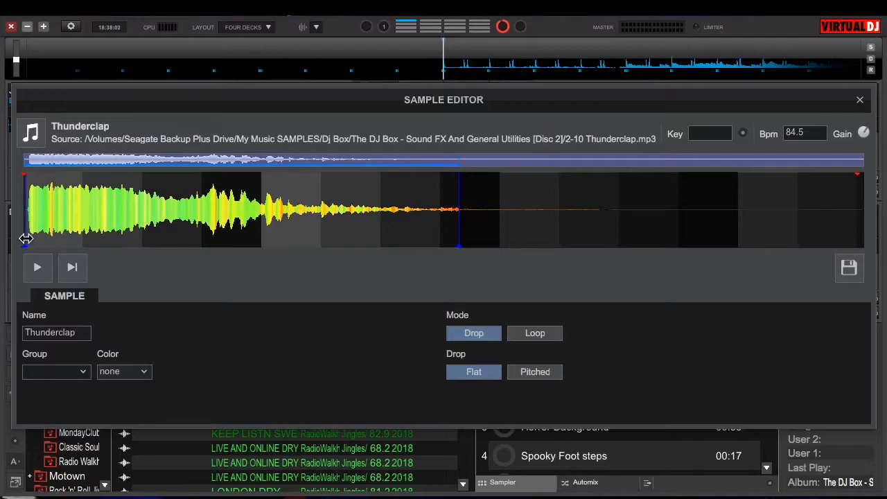
left_click(849, 269)
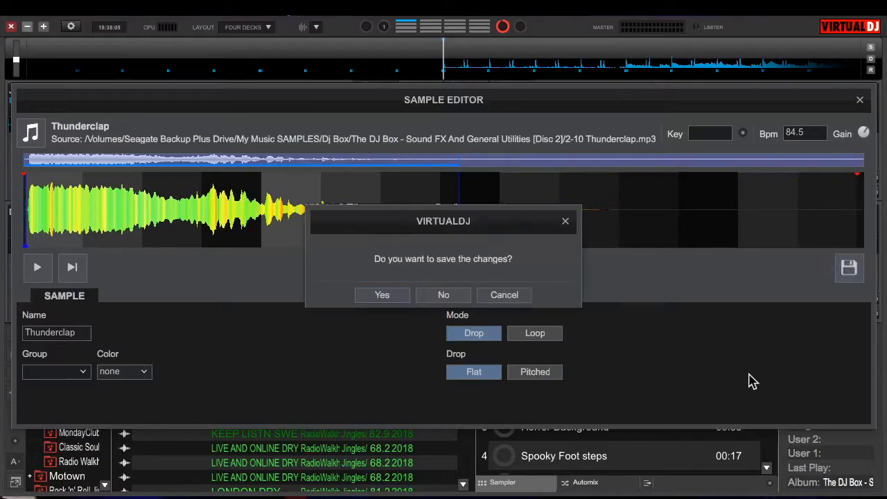
left_click(384, 298)
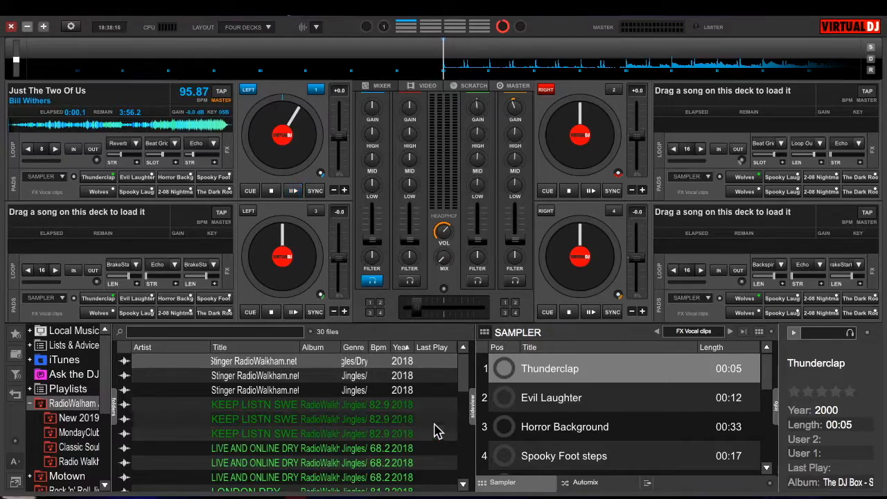
Show the Automix list in the sideview and add Billy Preston's "Outta Space" to it from the iTunes library
left_click(600, 486)
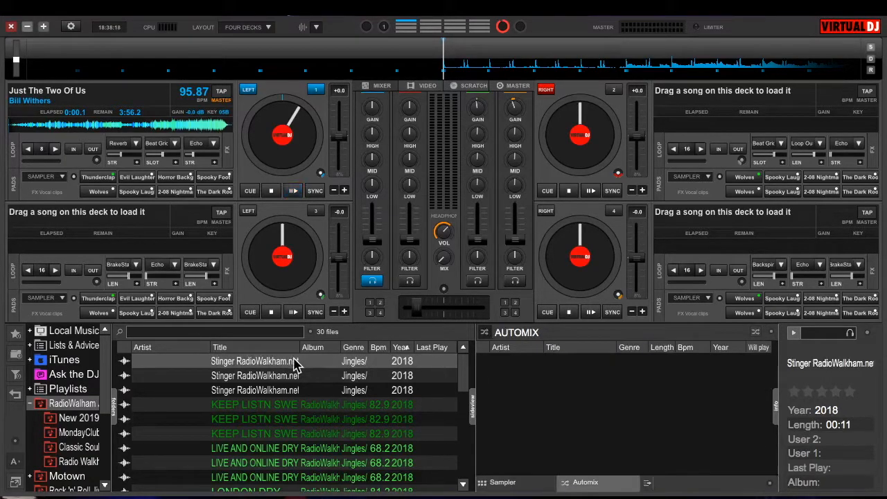
left_click(50, 391)
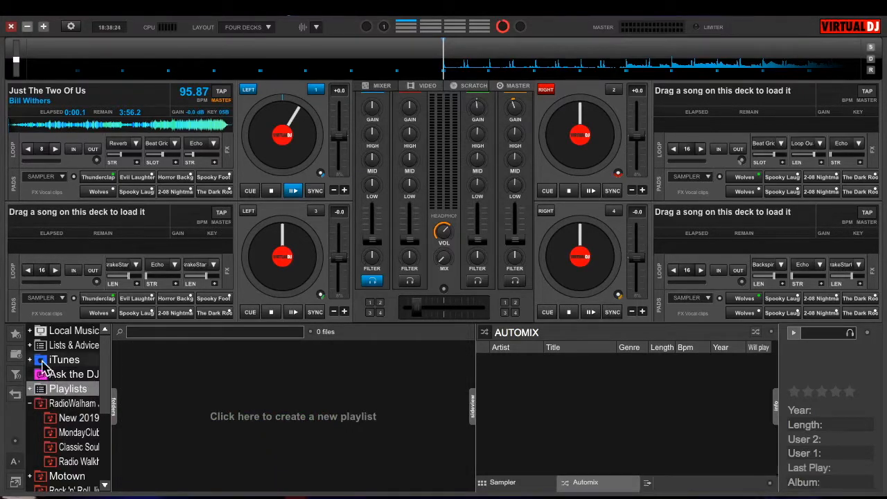
left_click(43, 366)
left_click_drag(232, 449, 504, 421)
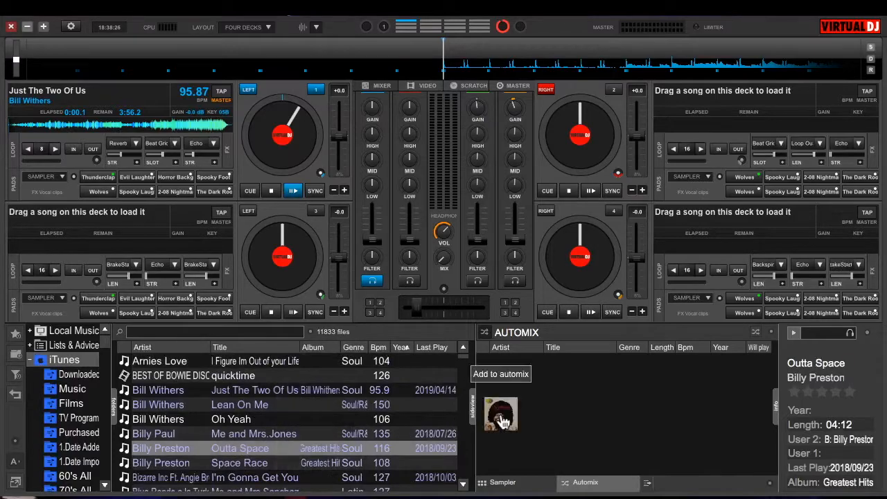
Add Martha Redbone's "Hard Livin'" from the iTunes library to the Automix list and remove its duplicate entry
scroll(257, 445, "down", 15)
left_click(241, 452)
left_click_drag(242, 453, 496, 435)
left_click_drag(234, 463, 519, 439)
scroll(283, 431, "down", 2)
scroll(283, 436, "down", 8)
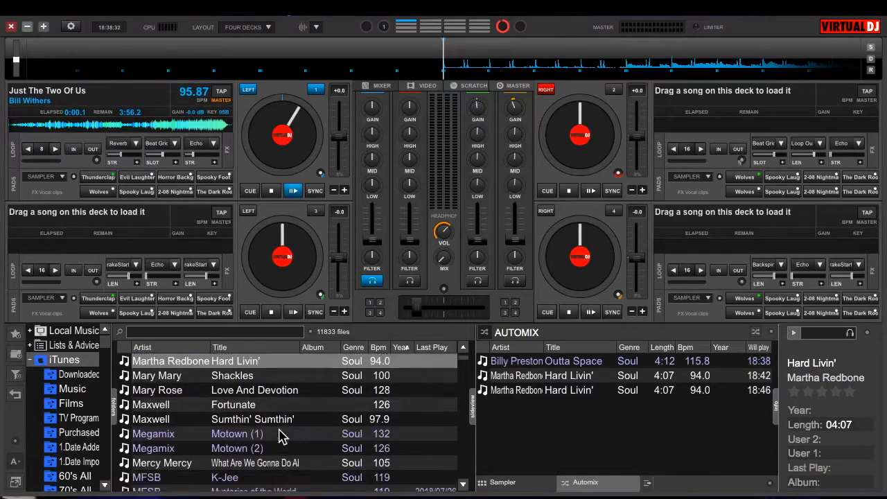
left_click(580, 391)
right_click(580, 392)
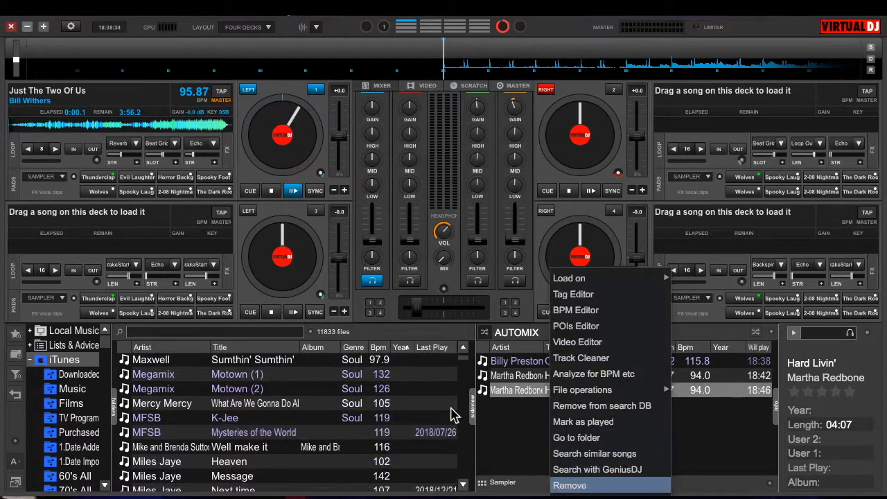
left_click(569, 485)
Add "She's So Divine" by The Limit from the iTunes library to the Automix list
scroll(243, 454, "down", 10)
scroll(242, 454, "down", 5)
left_click_drag(243, 443, 508, 439)
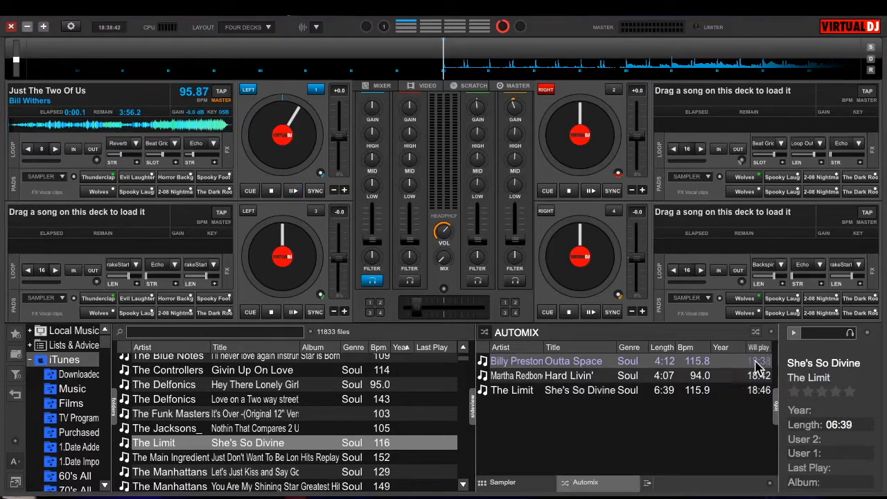
left_click(768, 332)
mouse_move(772, 333)
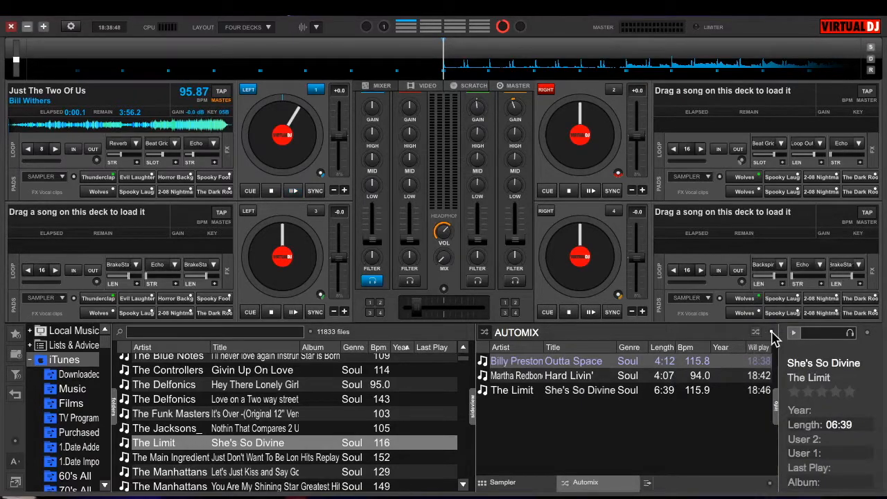
left_click(772, 332)
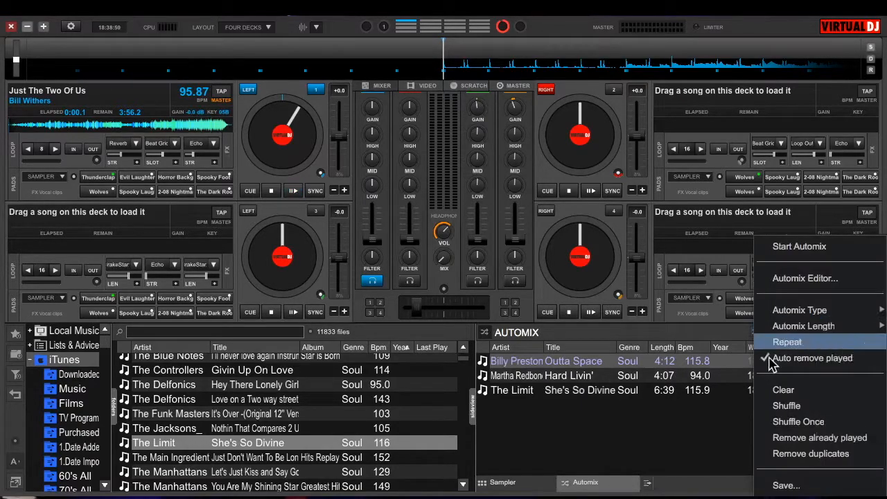
left_click(783, 487)
left_click_drag(396, 258, 368, 257)
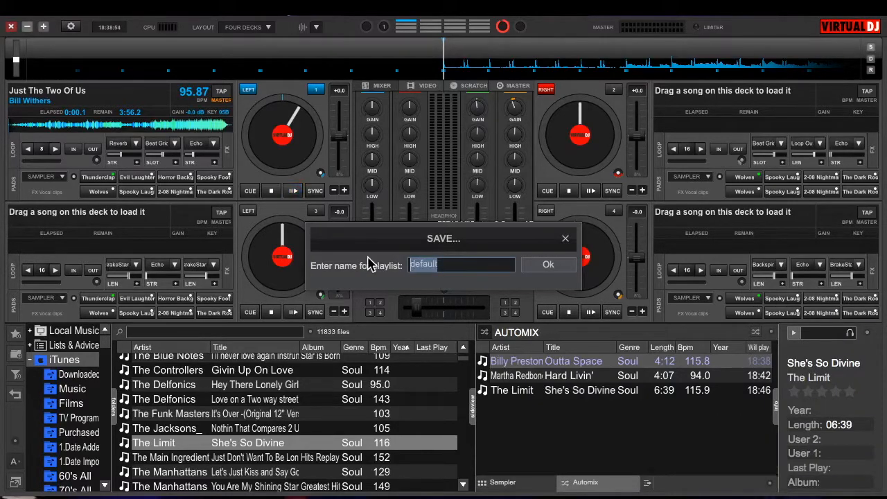
key("BackSpace")
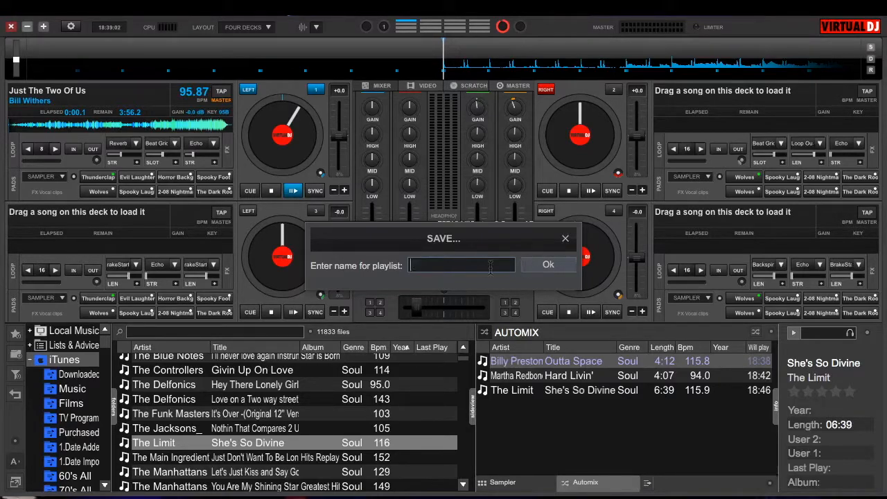
left_click(566, 240)
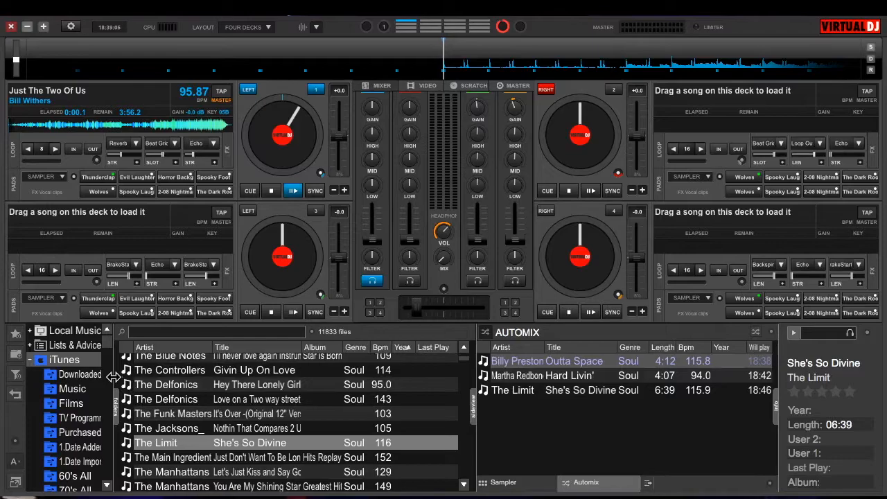
Widen the folders pane and open the "16th Nov The Saturday 70's 80's Show" playlist
left_click_drag(111, 378, 308, 377)
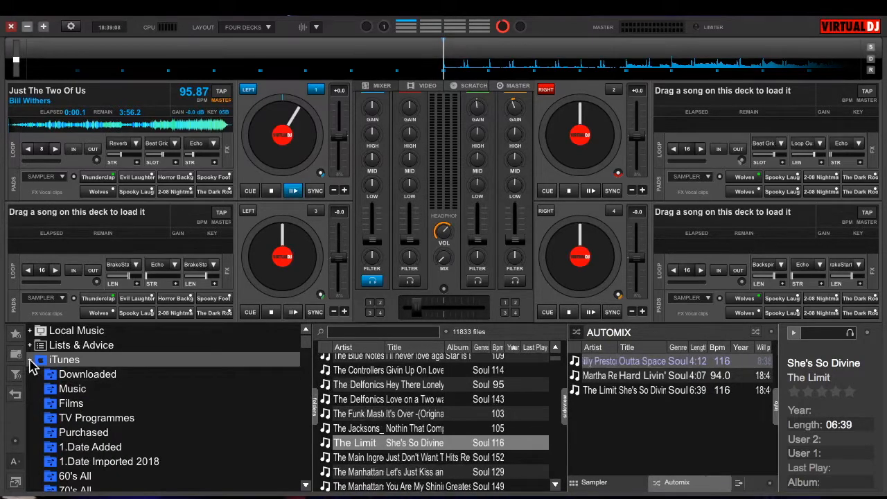
left_click(29, 361)
left_click(31, 390)
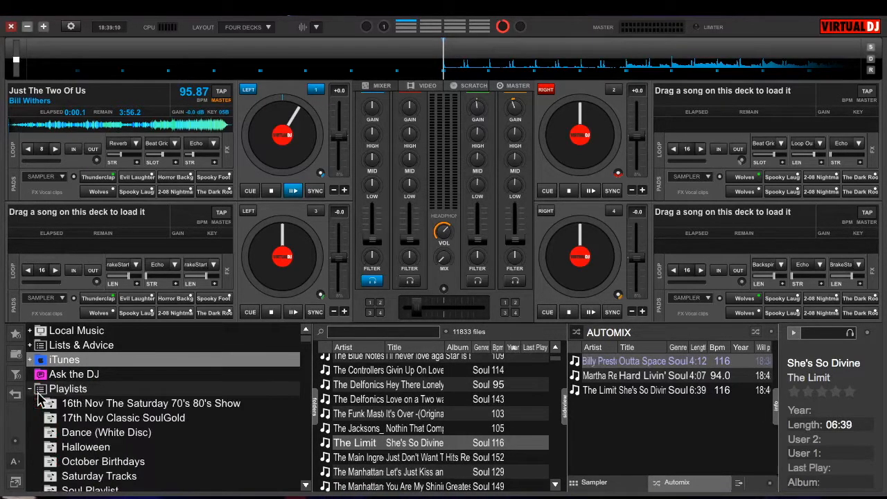
scroll(158, 402, "down", 1)
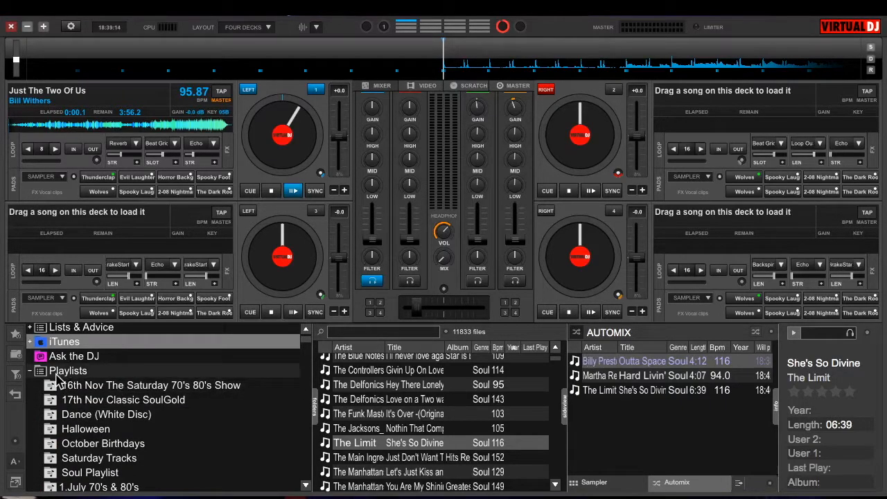
left_click(137, 388)
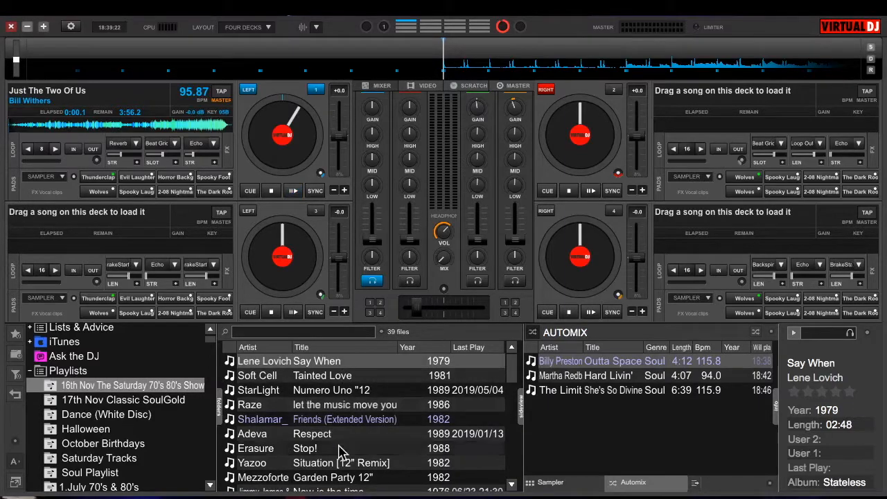
Clear the Automix list and load the whole "16th Nov The Saturday 70's 80's Show" playlist into it
left_click(772, 334)
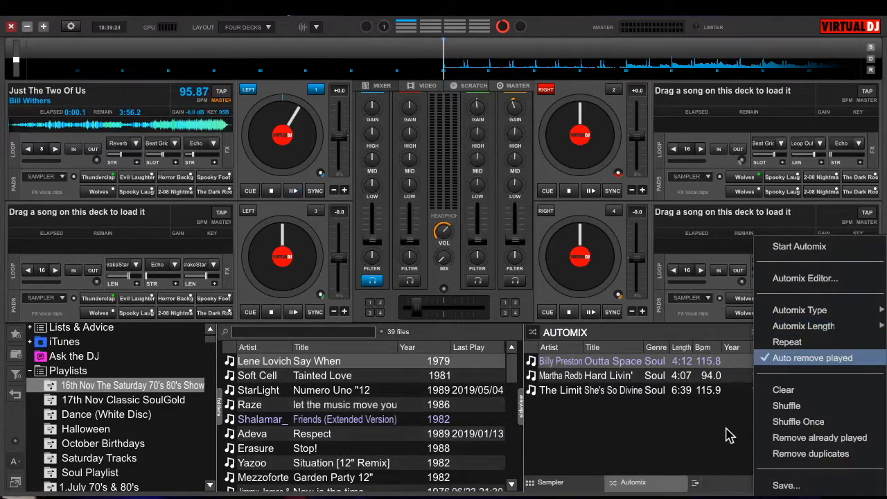
left_click(783, 392)
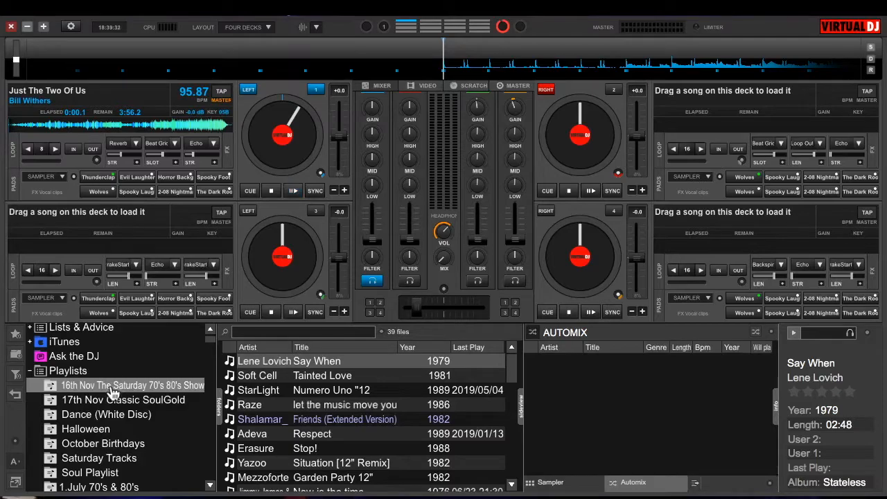
scroll(115, 390, "down", 1)
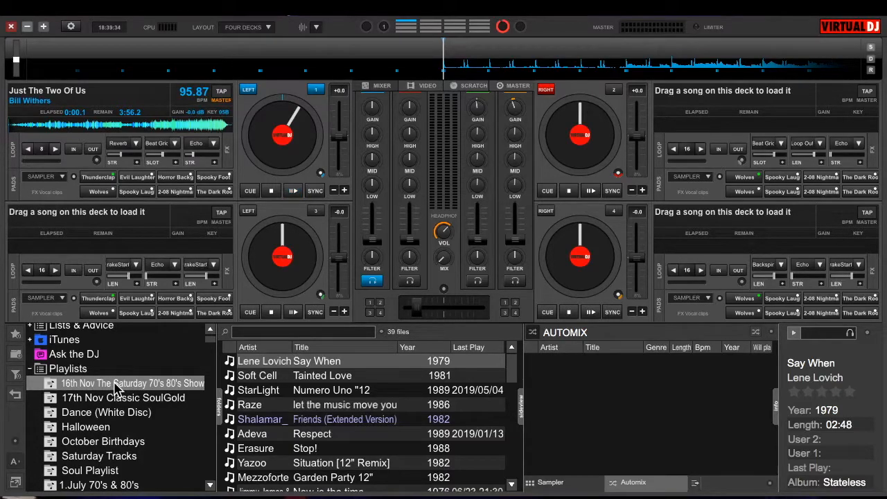
right_click(115, 385)
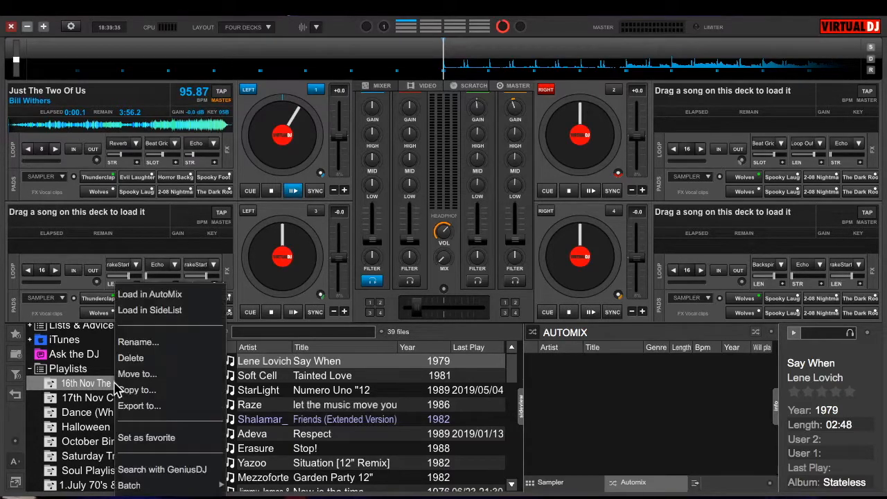
left_click(183, 297)
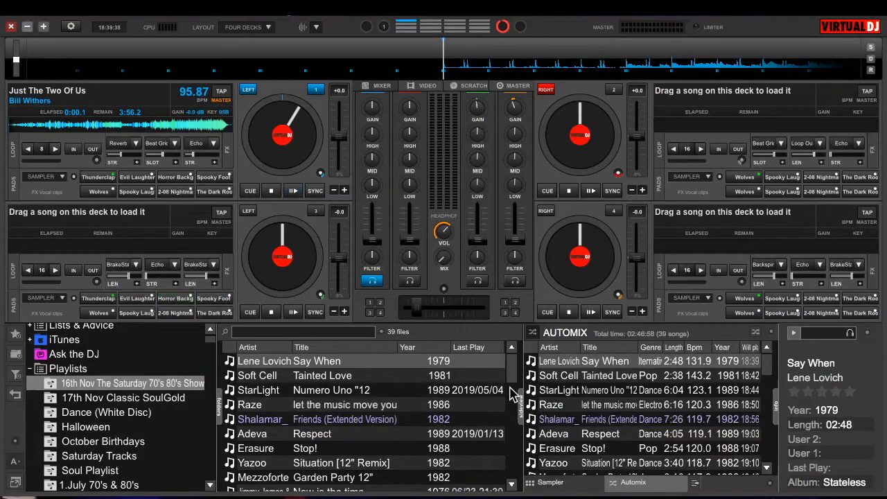
Widen the sideview so the Automix columns have more room, and look through the loaded songs
left_click_drag(519, 391, 374, 391)
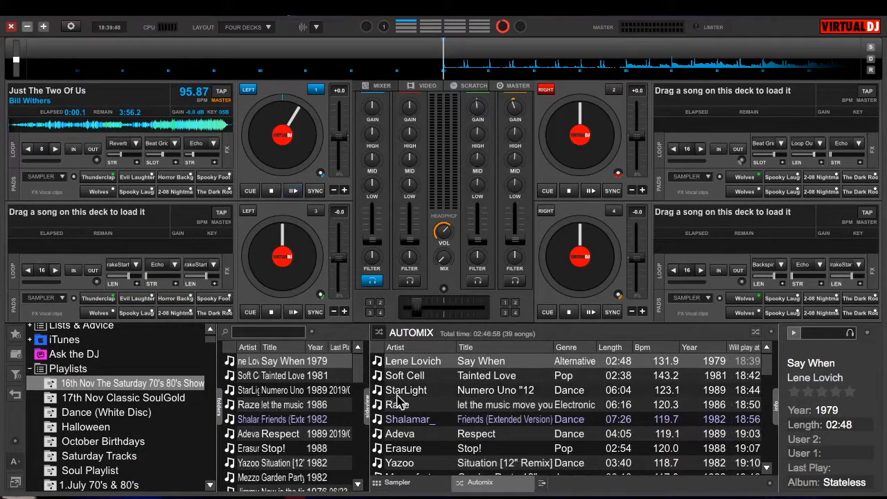
scroll(568, 412, "down", 10)
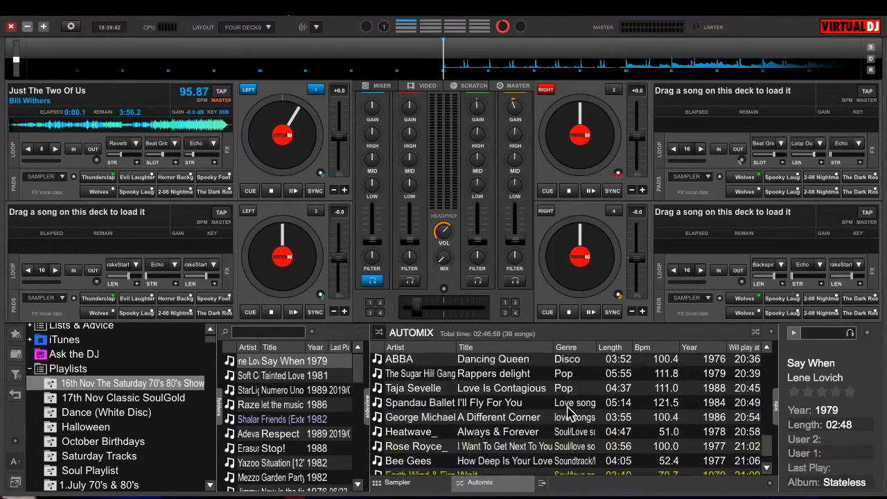
Load the first four Automix songs, "Say When", "Tainted Love", "Numero Uno" and "let the music move you", onto decks 1, 2, 3 and 4 respectively
scroll(568, 412, "up", 10)
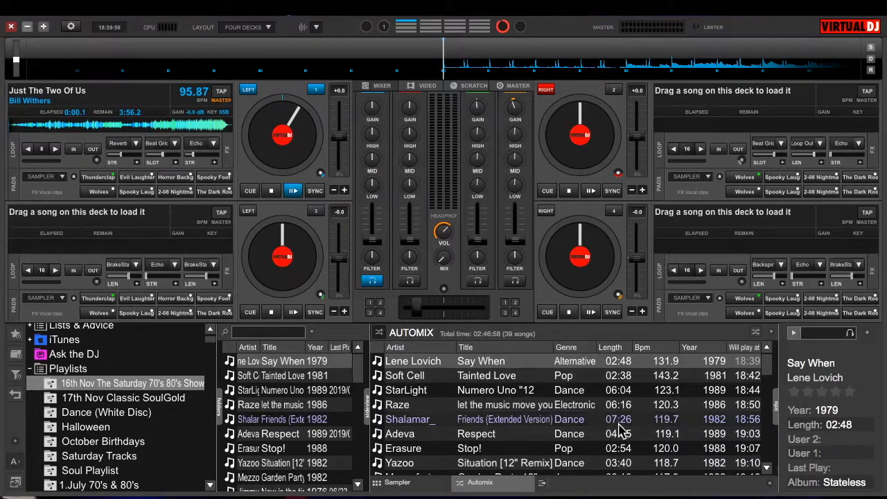
scroll(618, 408, "down", 2)
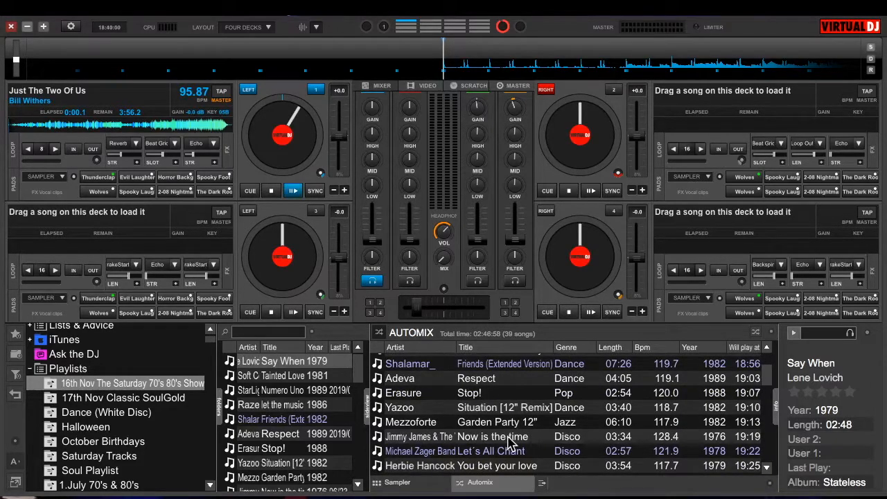
scroll(510, 444, "up", 2)
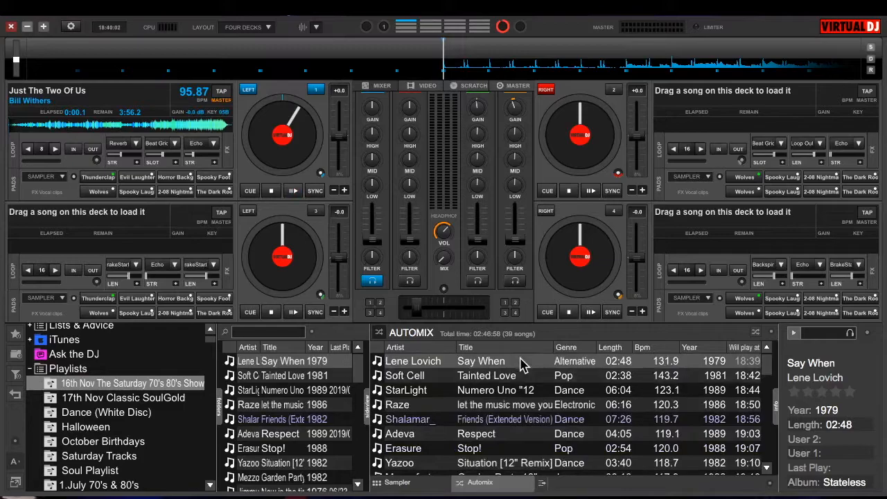
left_click_drag(521, 366, 128, 135)
left_click_drag(514, 377, 728, 103)
left_click_drag(457, 390, 180, 251)
left_click_drag(447, 404, 693, 235)
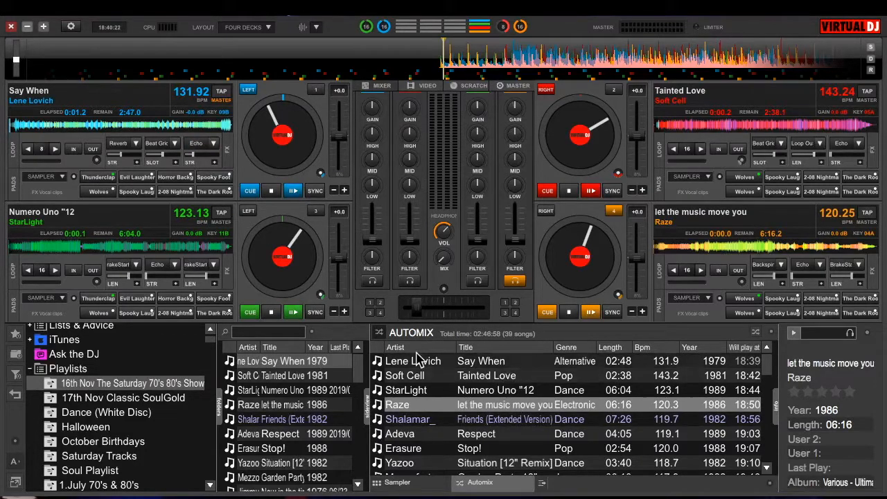
Check the Automix list through to its end, and narrow the sideview and folders pane to give the file list more room
scroll(485, 401, "down", 3)
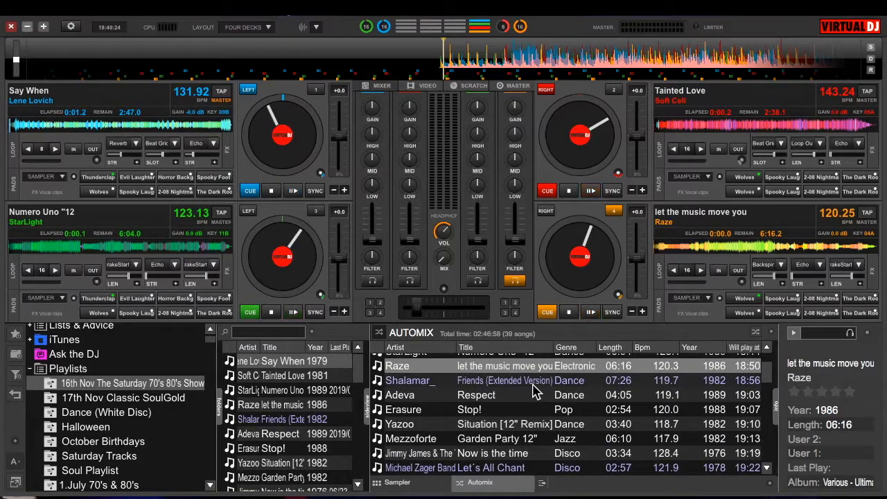
scroll(537, 391, "down", 10)
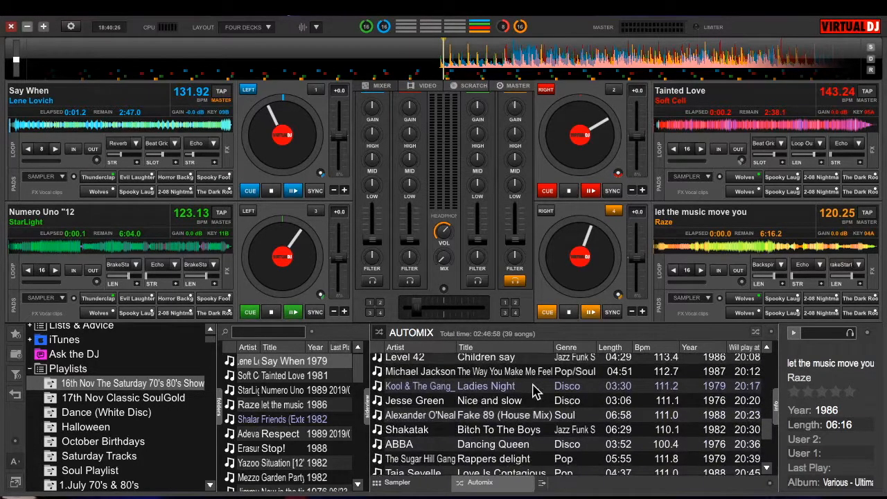
scroll(537, 392, "down", 4)
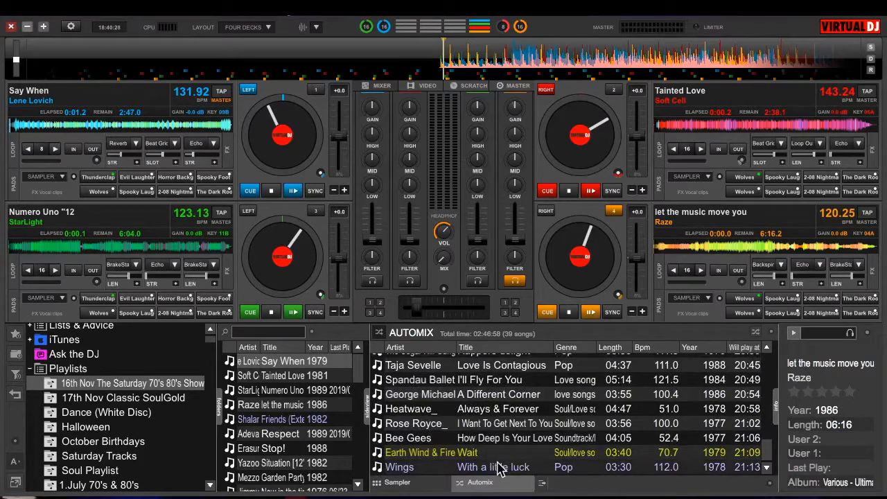
scroll(460, 424, "up", 15)
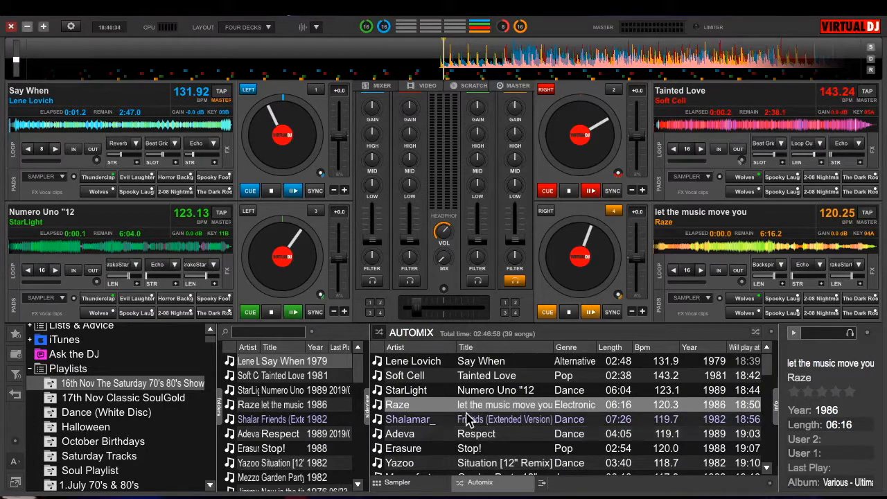
scroll(500, 430, "down", 2)
scroll(500, 430, "up", 2)
left_click_drag(366, 384, 537, 385)
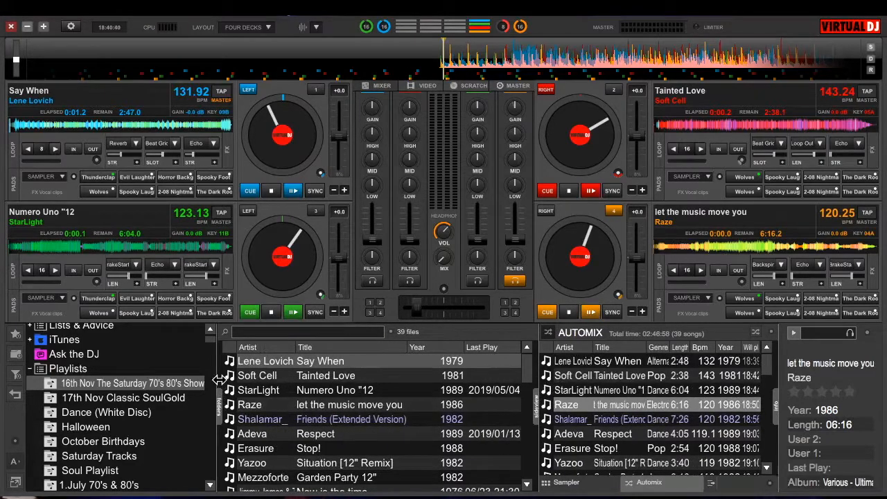
left_click_drag(215, 387, 144, 378)
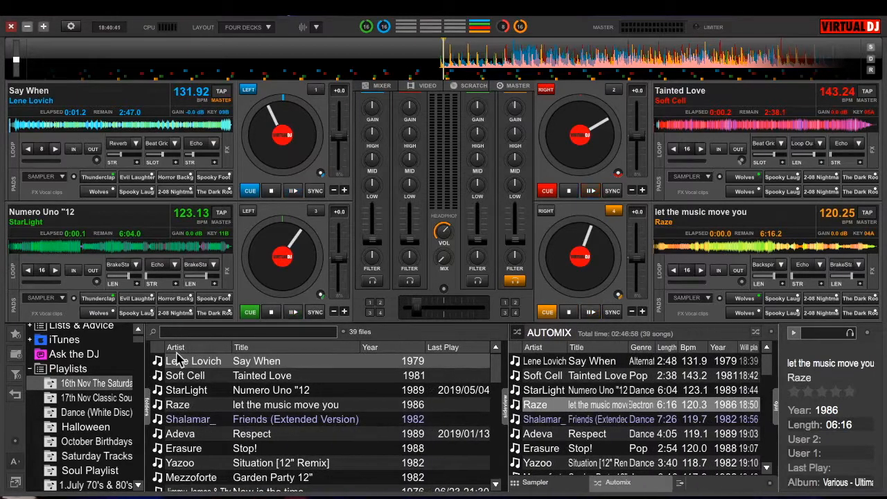
Look through the songs of the "16th Nov The Saturday 70's 80's Show" playlist in the file list
left_click(342, 332)
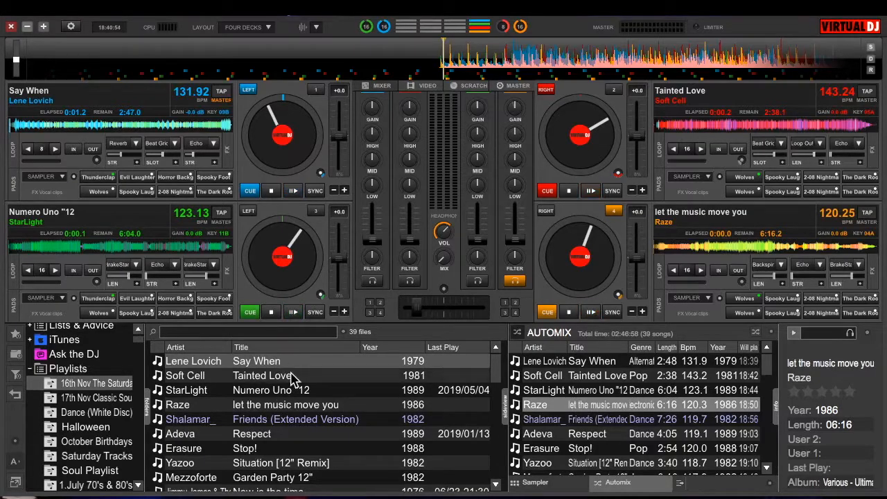
scroll(281, 443, "down", 4)
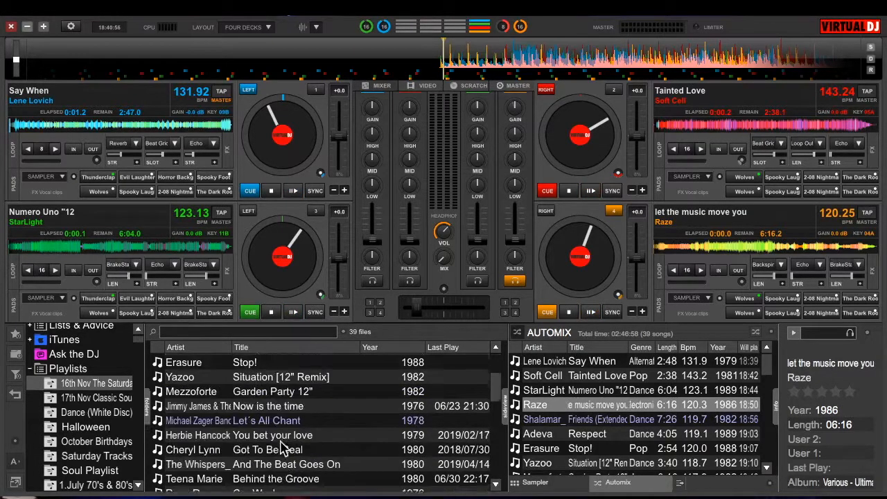
scroll(280, 447, "up", 4)
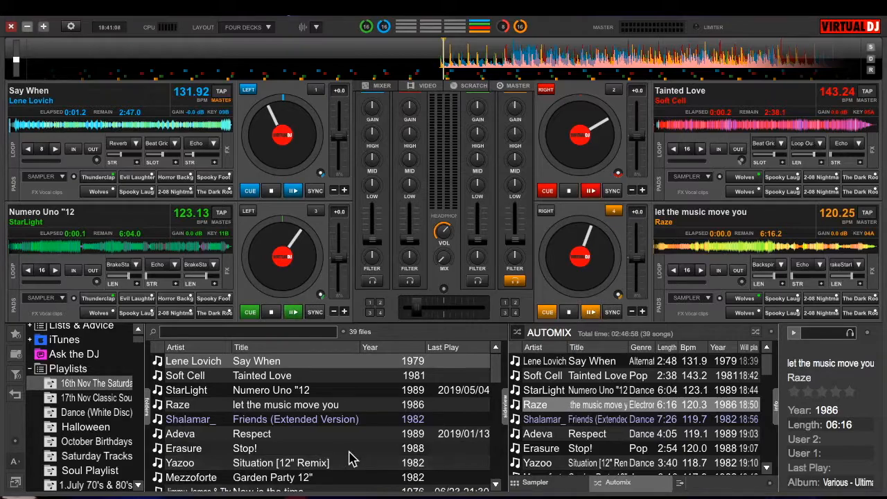
scroll(355, 459, "down", 2)
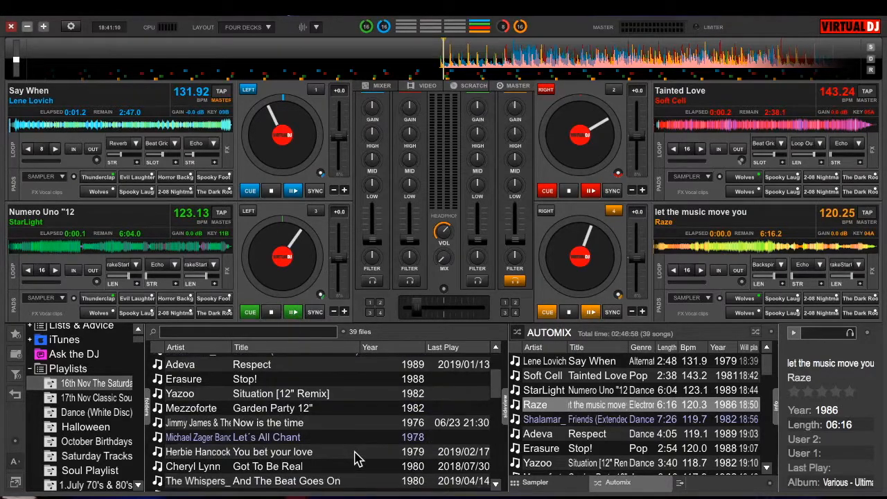
scroll(355, 459, "down", 3)
scroll(355, 459, "down", 1)
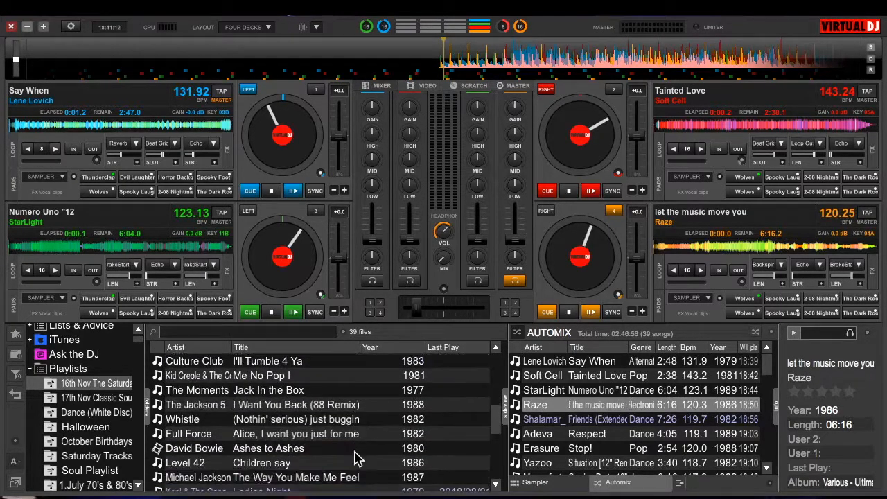
scroll(354, 459, "up", 6)
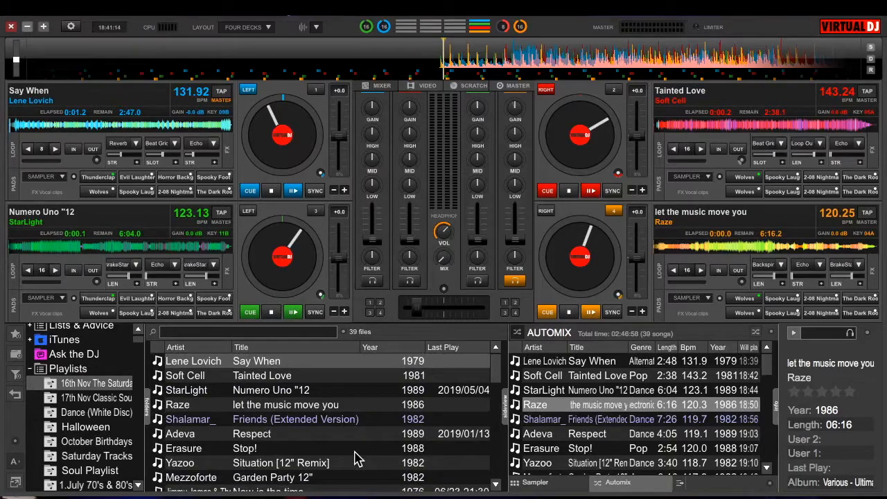